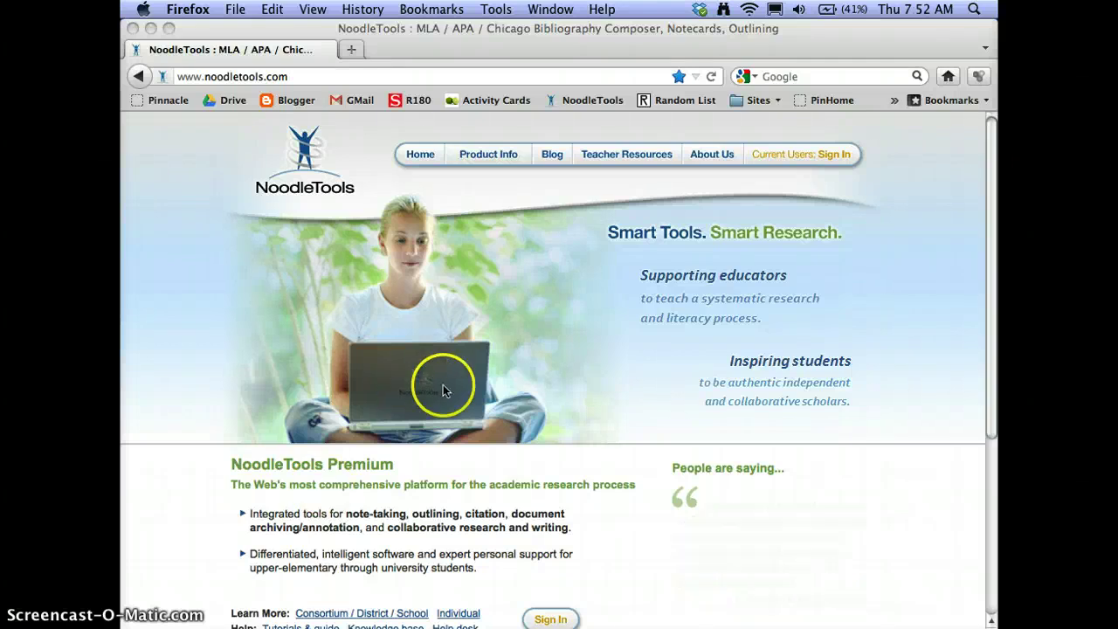
Sign in to NoodleTools with the saved personal ID suggestion and the account password.
click(807, 158)
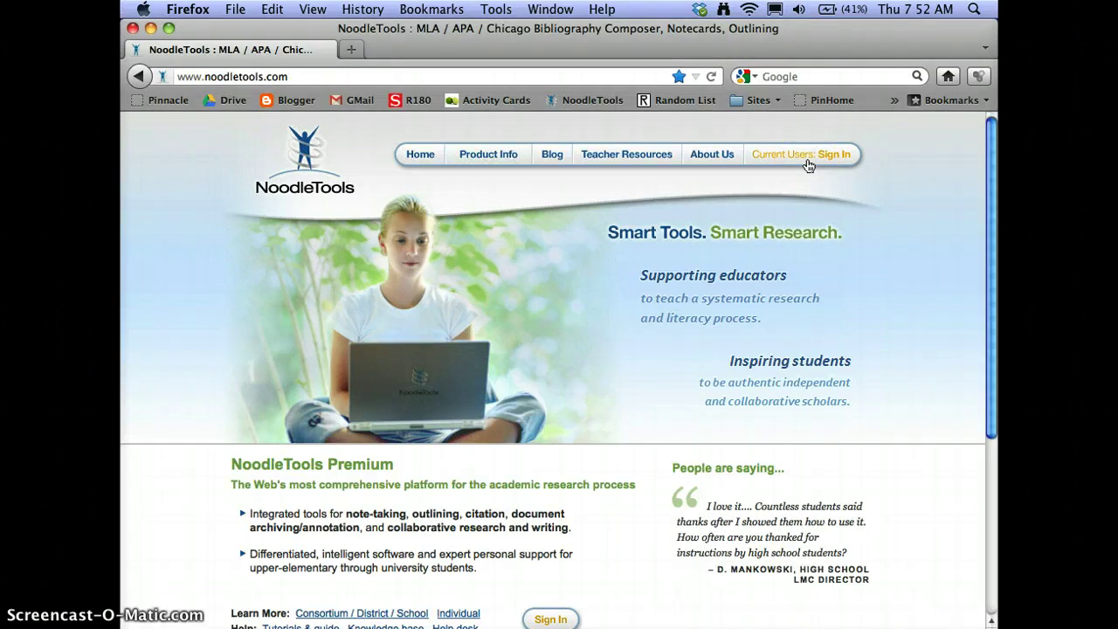
click(807, 159)
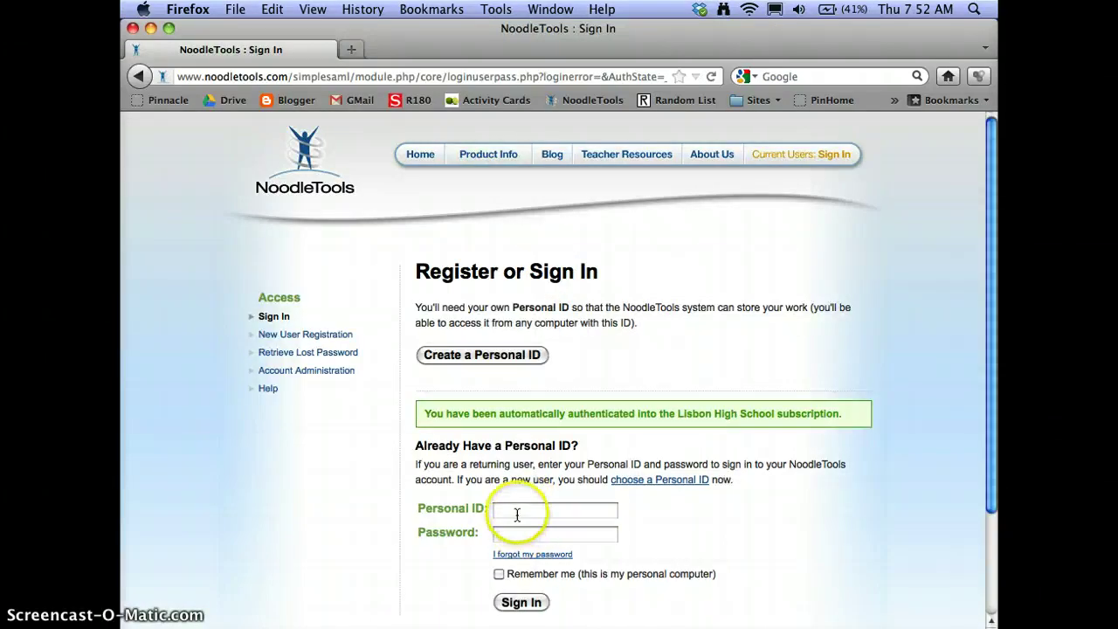
click(517, 515)
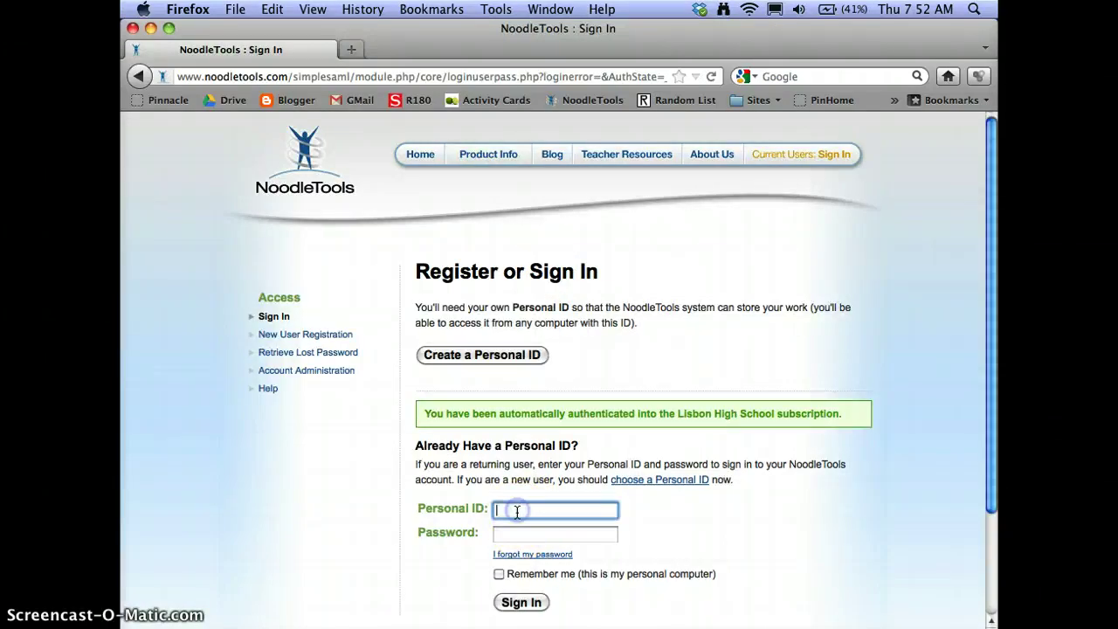
text(c)
key(Down)
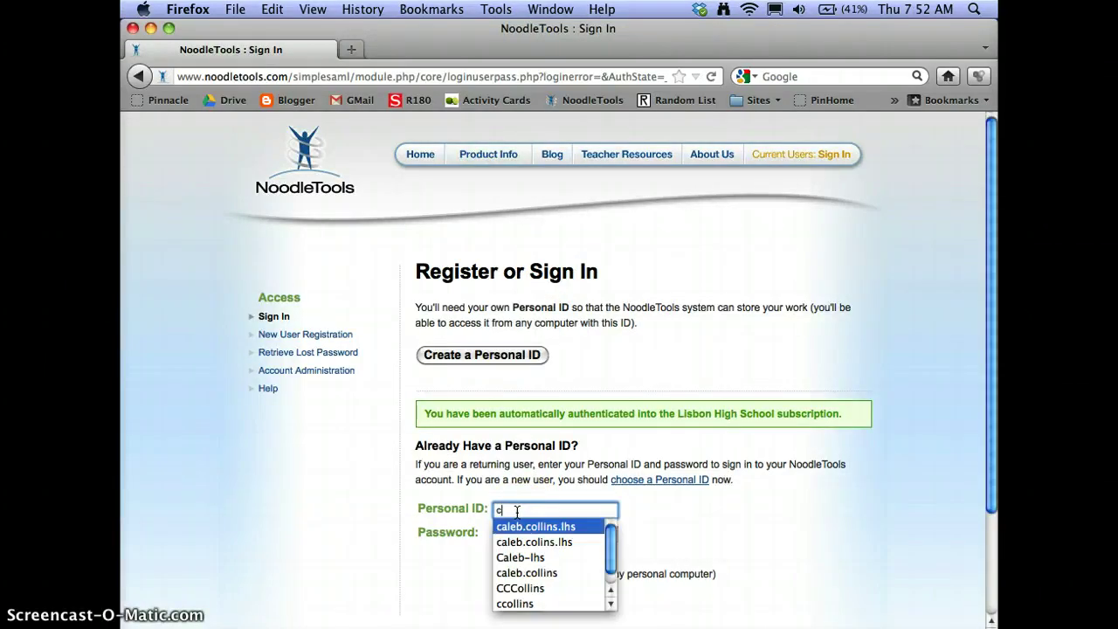
key(Return)
key(Tab)
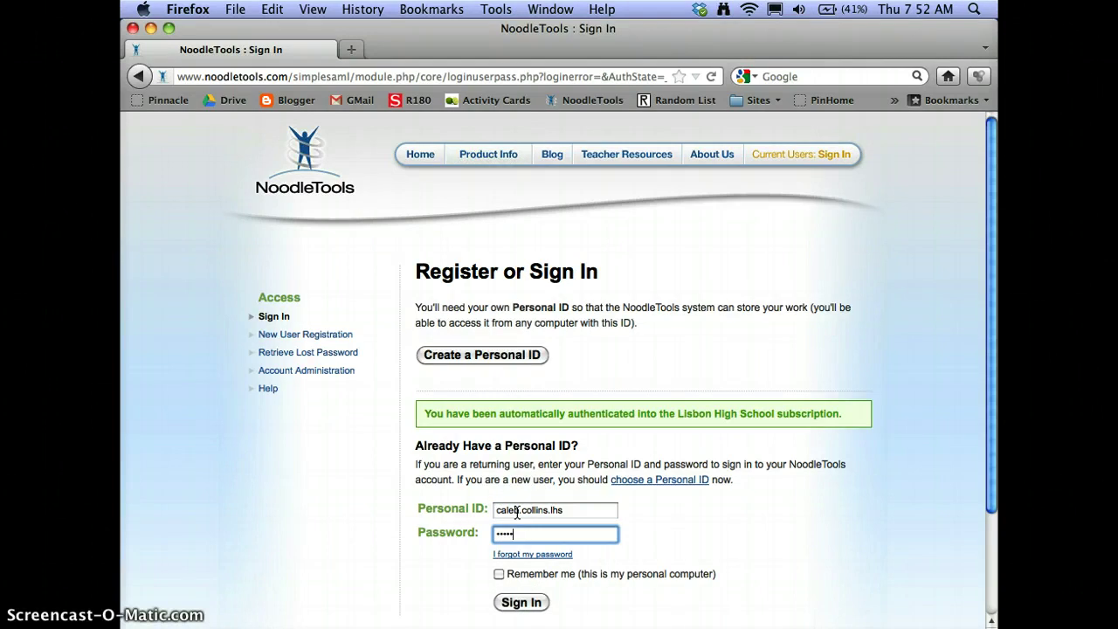
key(Return)
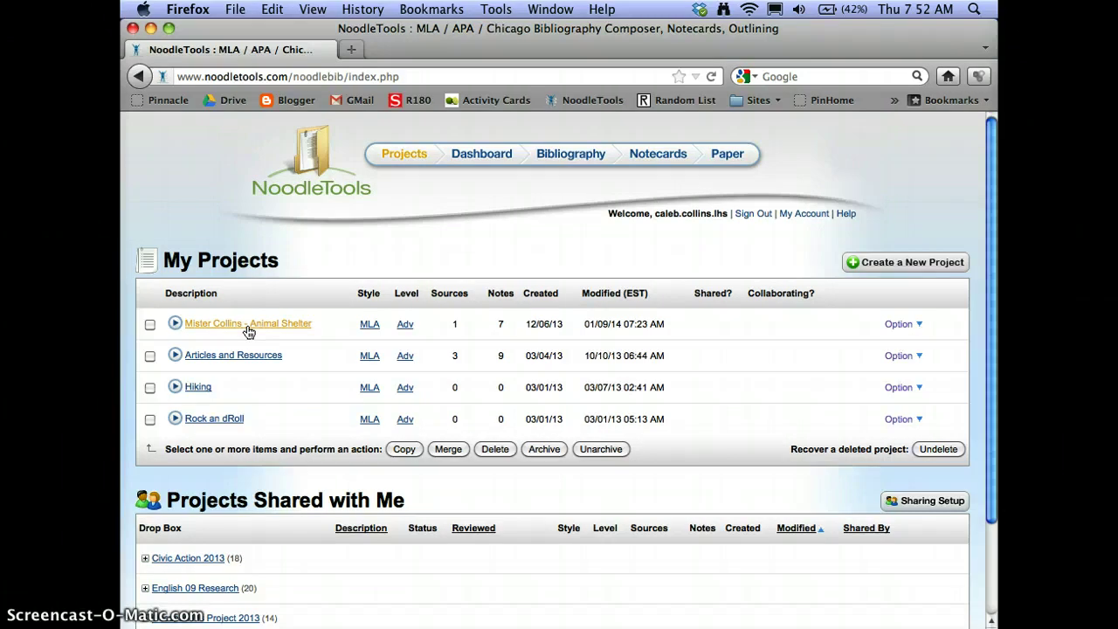
Open the Animal Shelter project from My Projects.
click(249, 328)
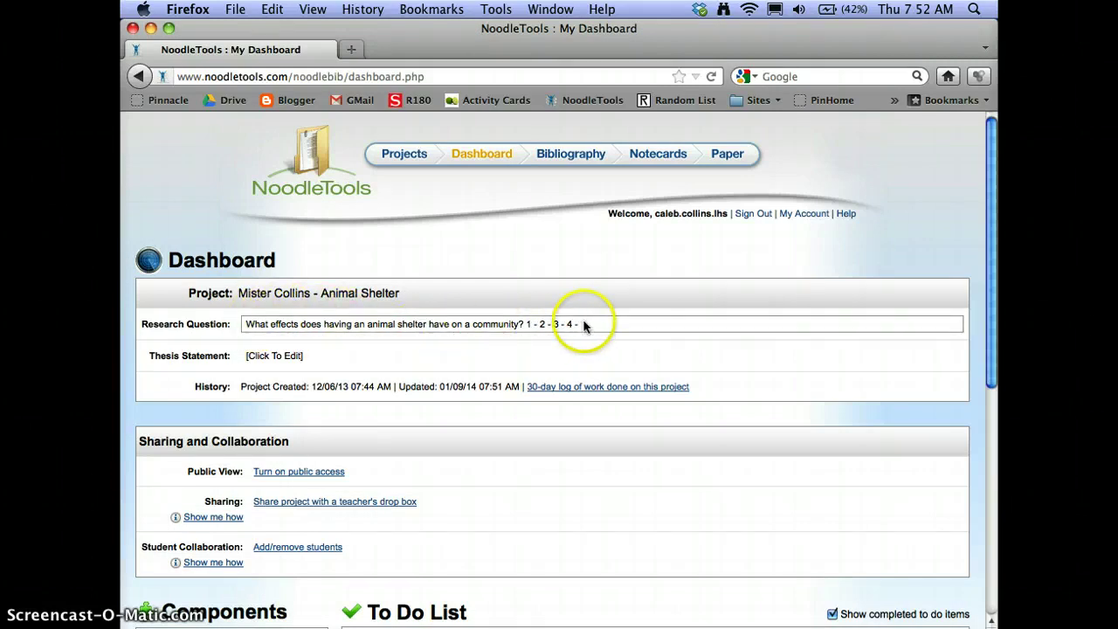
Open the Notecards page, preview a notecard, and select the outline's single Topic.
click(646, 161)
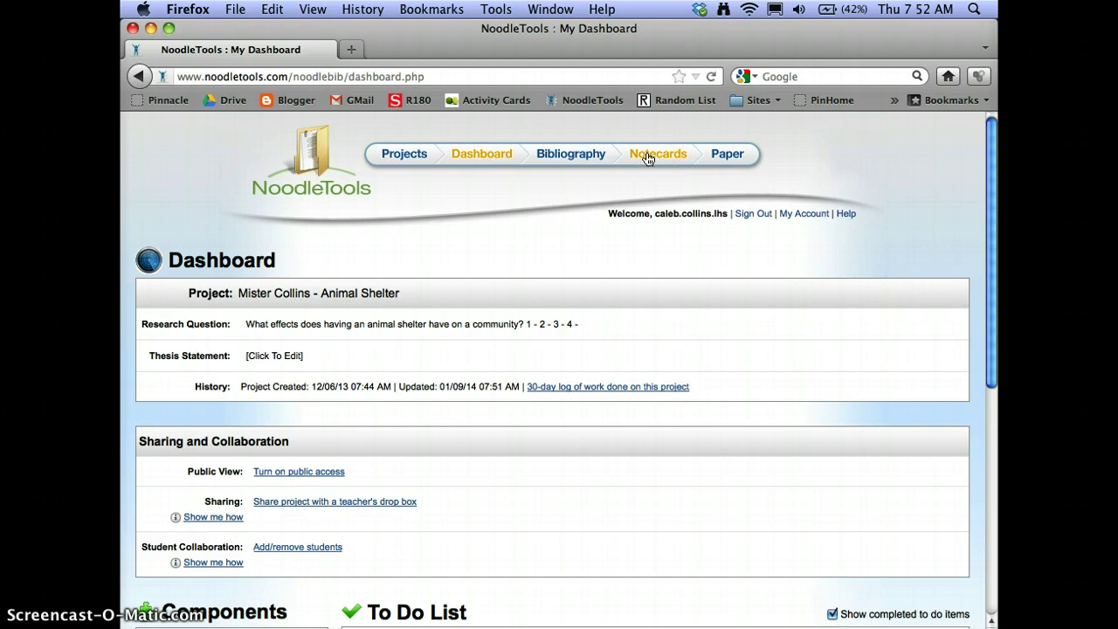
click(647, 158)
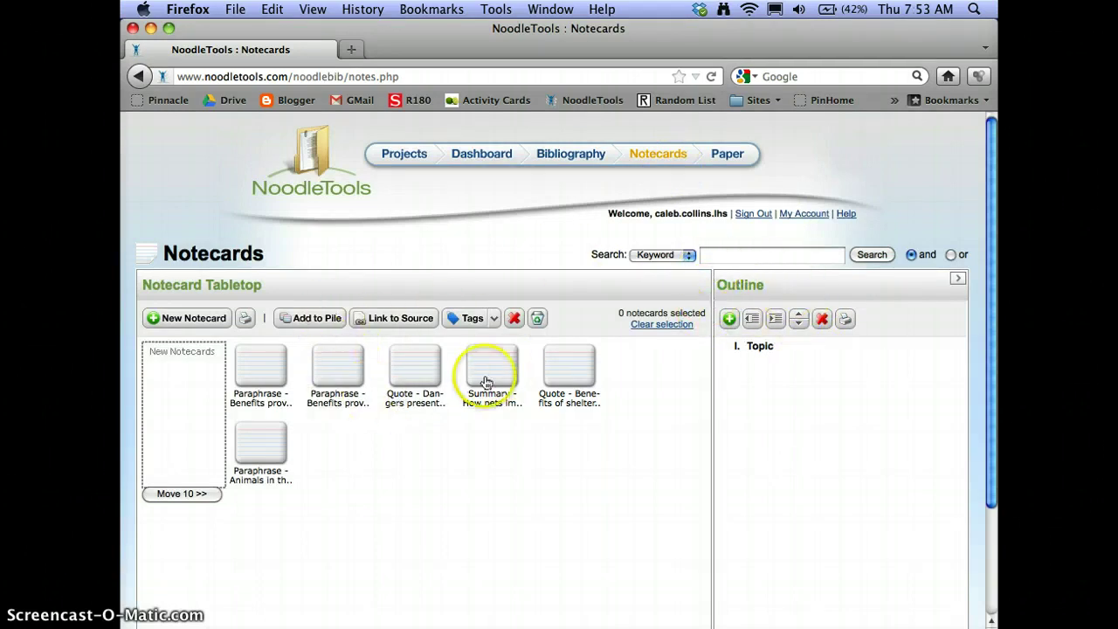
mouse_move(486, 376)
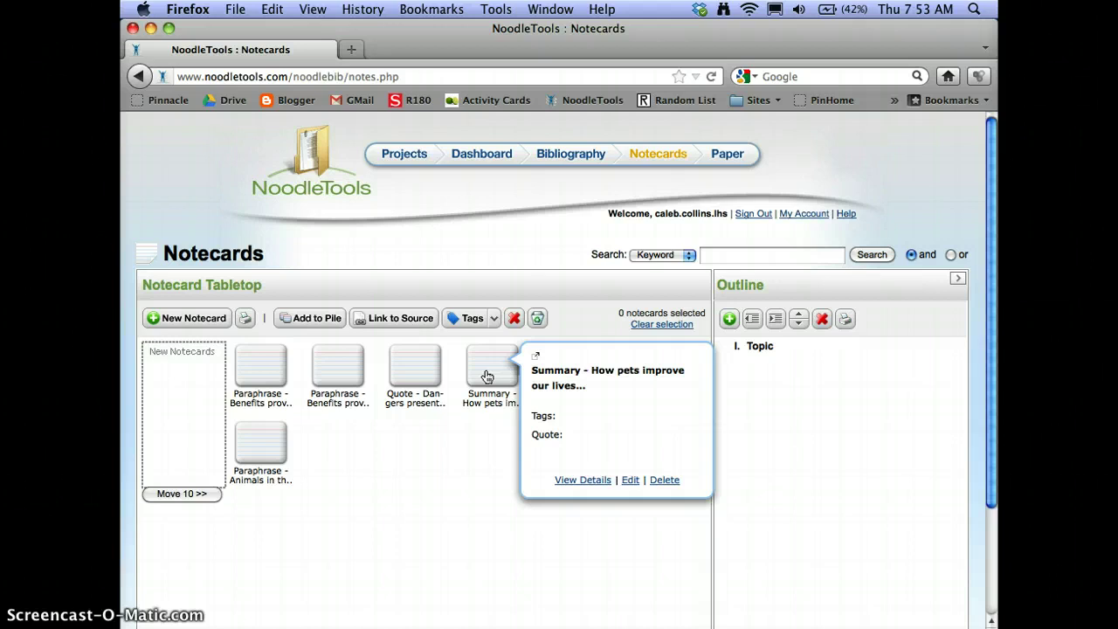
click(756, 348)
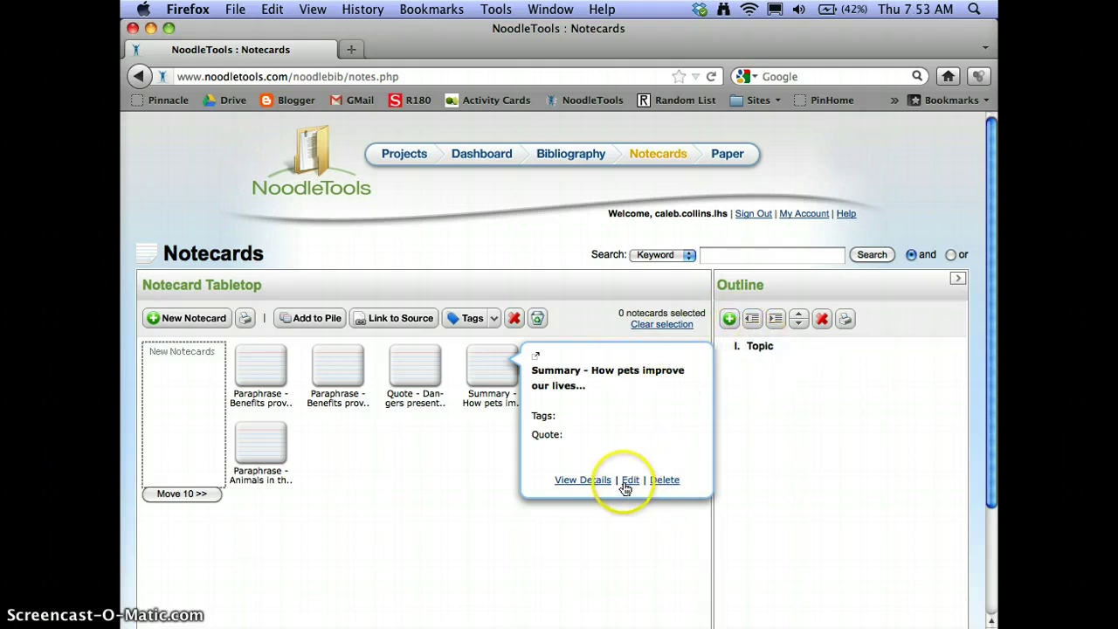
click(563, 520)
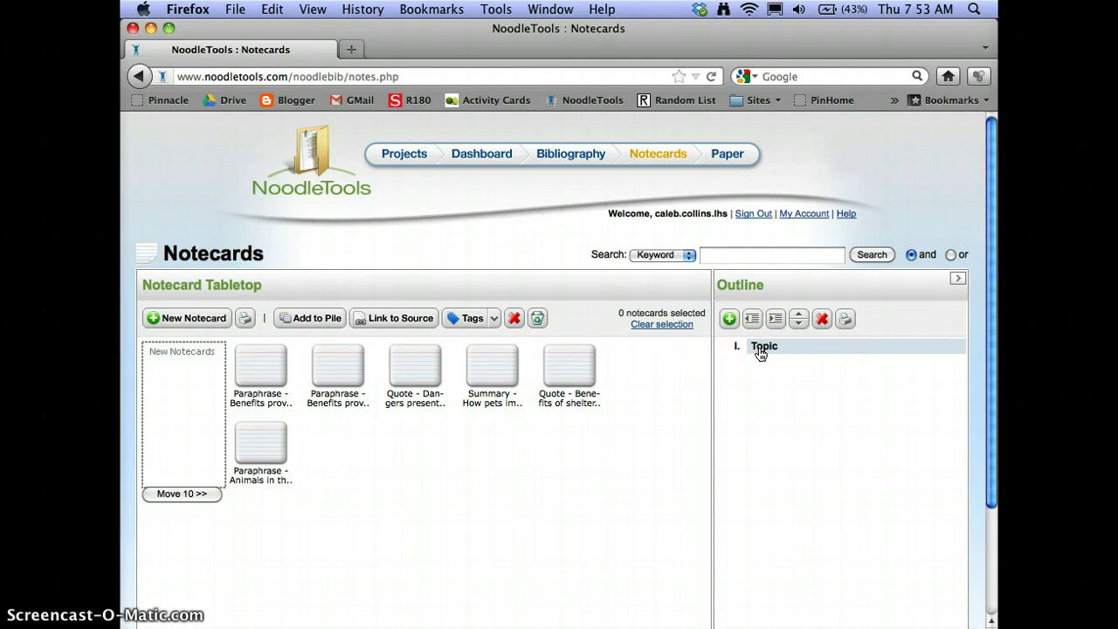
drag(761, 353, 747, 306)
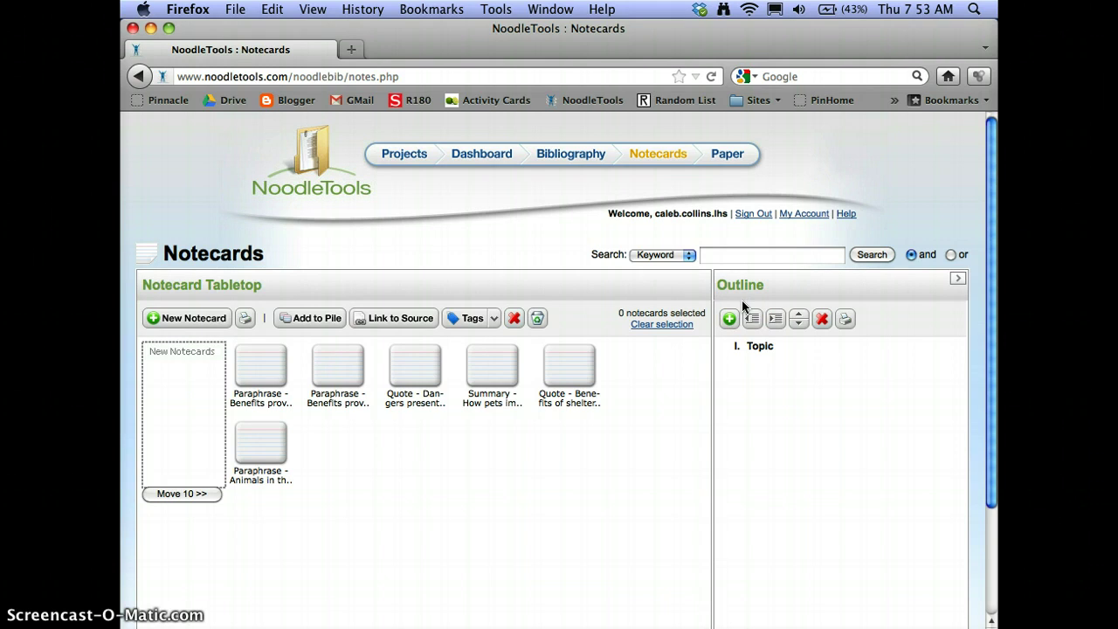
click(410, 605)
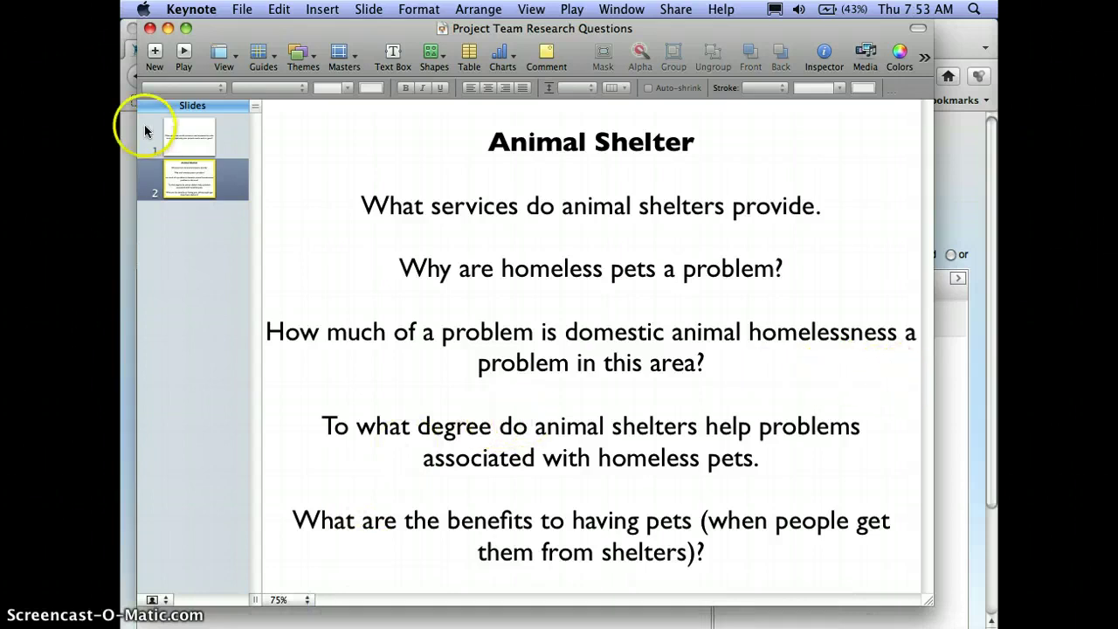
click(188, 135)
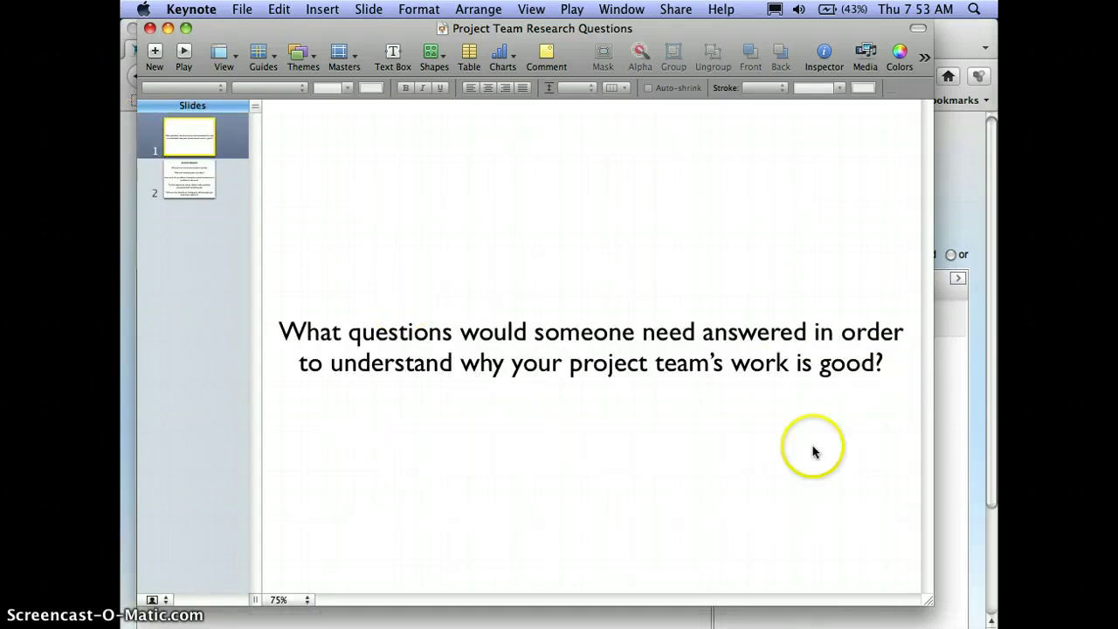
Copy the research question's first line from the project Dashboard.
click(951, 449)
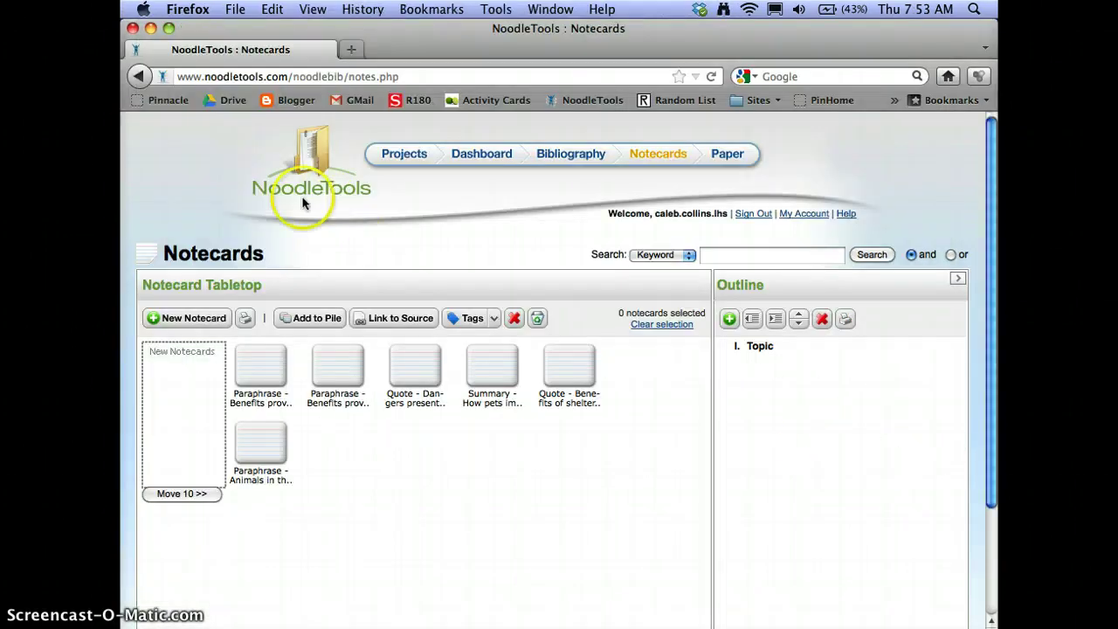
click(482, 153)
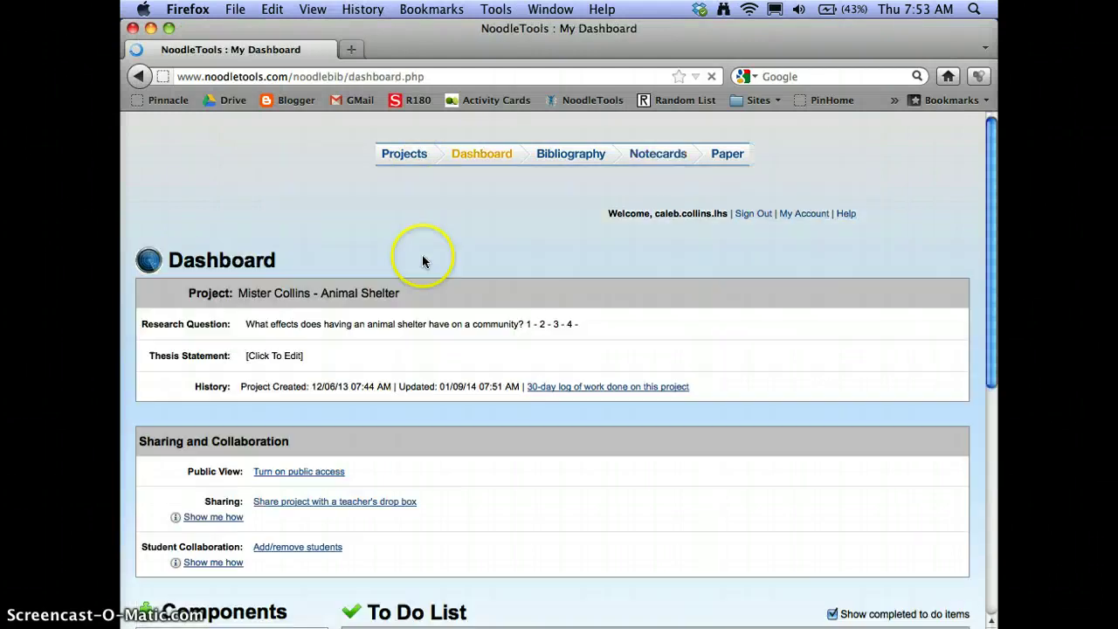
click(319, 325)
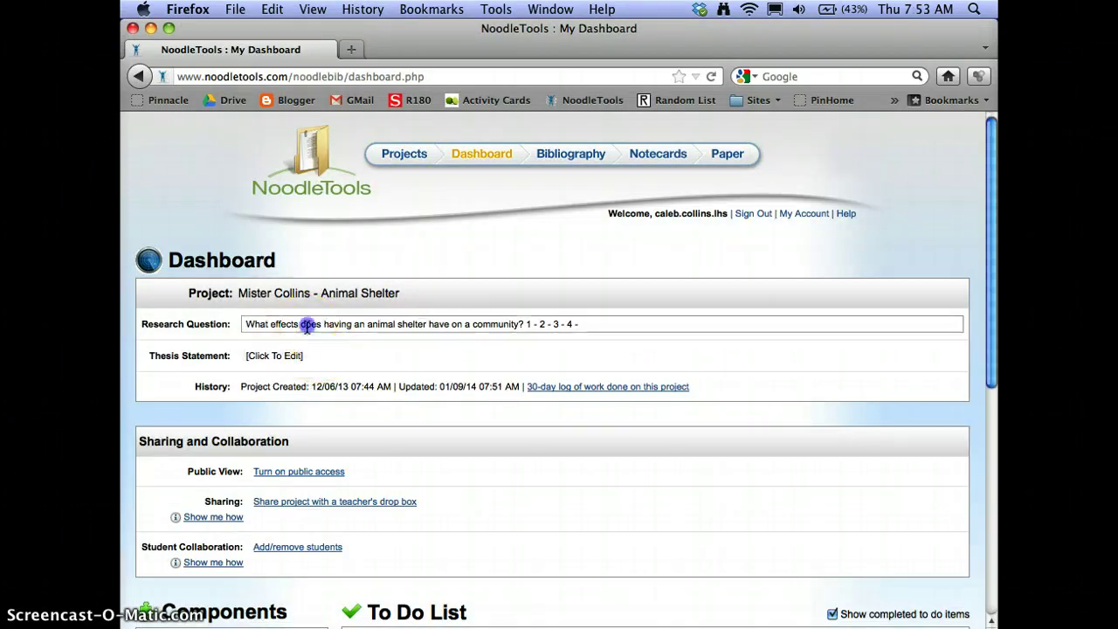
drag(527, 323, 279, 306)
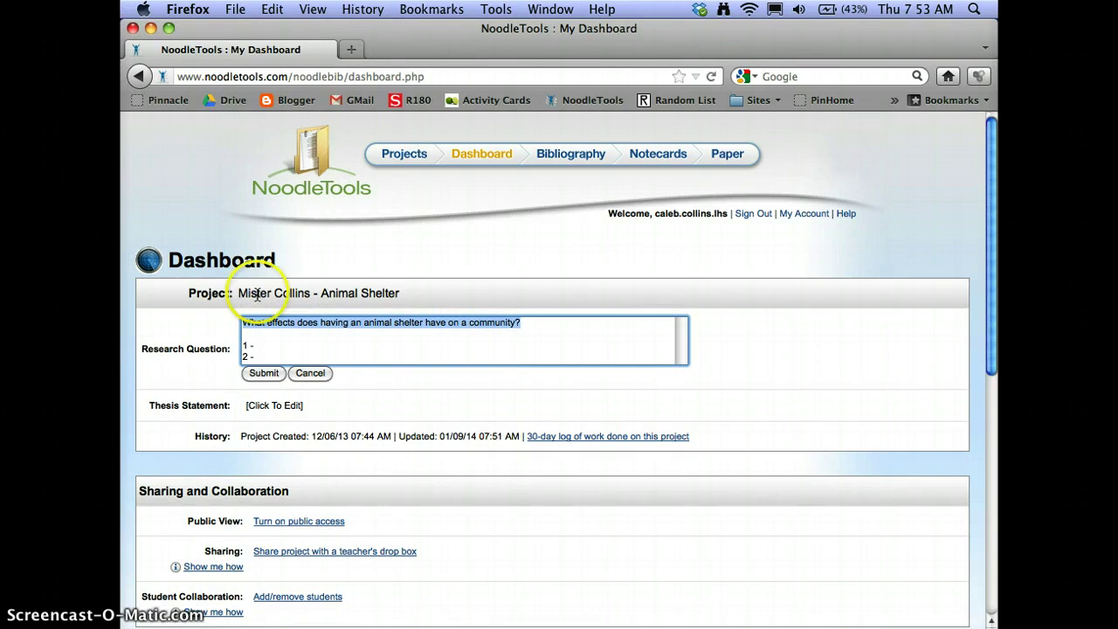
Replace the outline's Topic heading with the pasted research question.
click(641, 154)
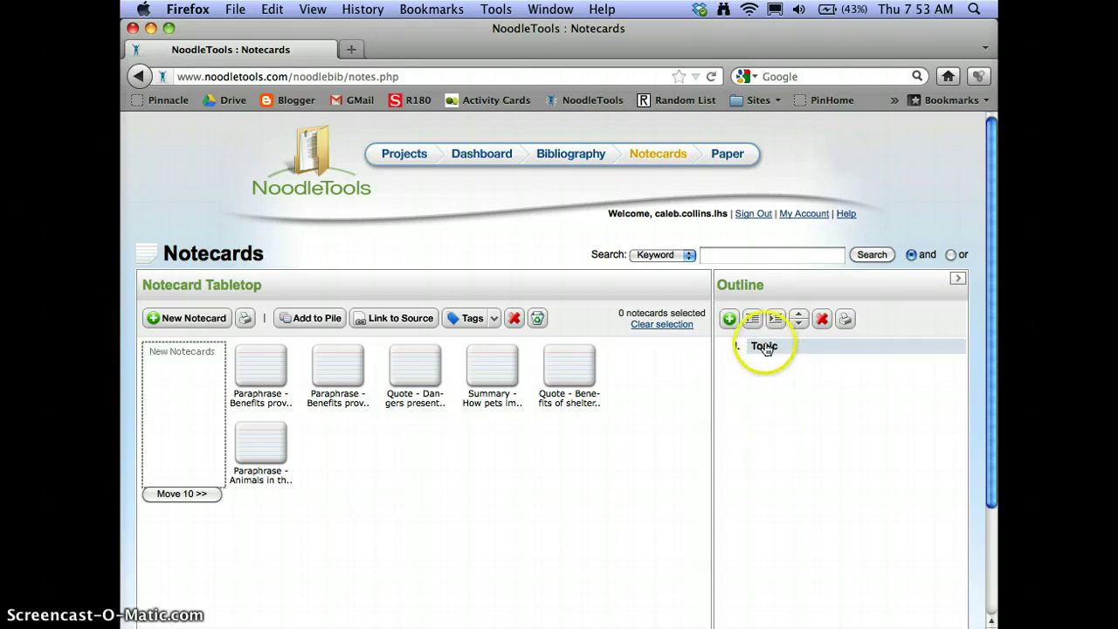
click(764, 347)
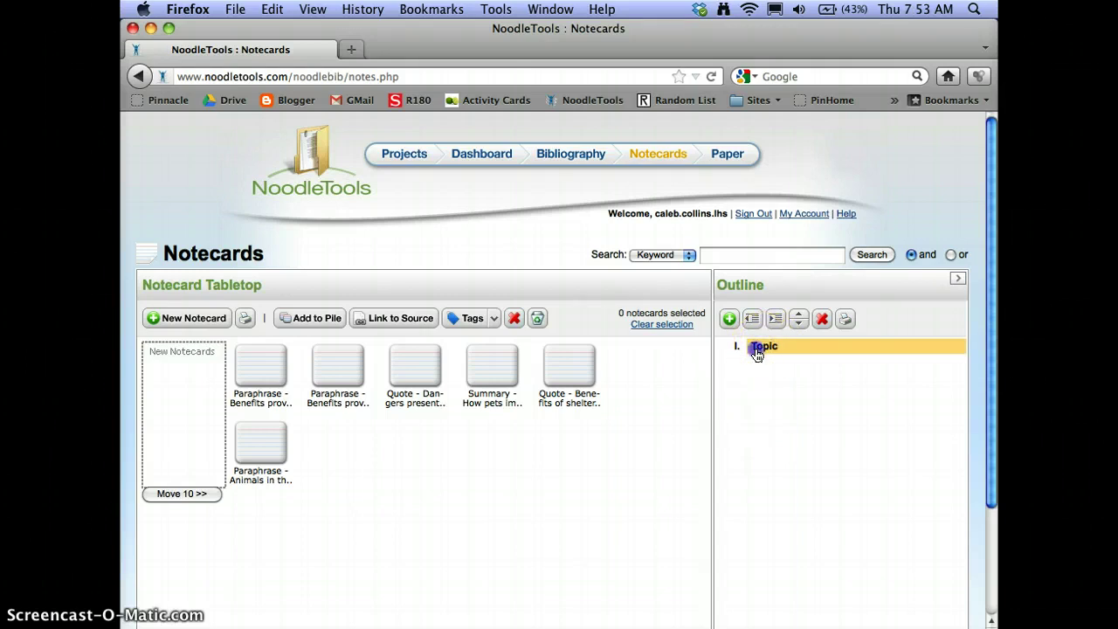
click(756, 350)
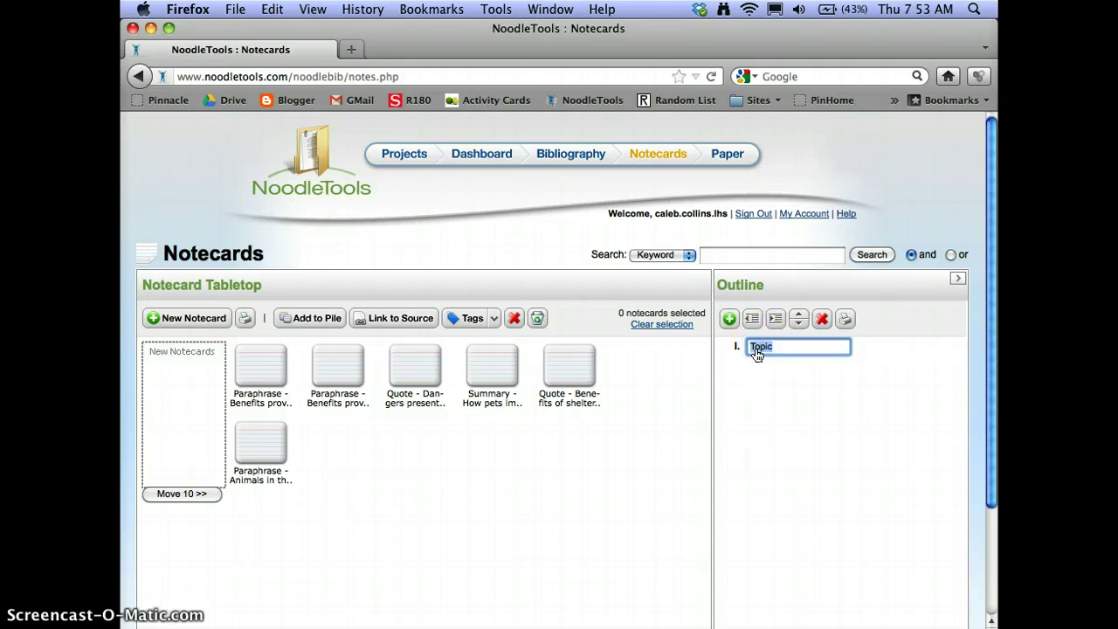
key(super+v)
click(782, 388)
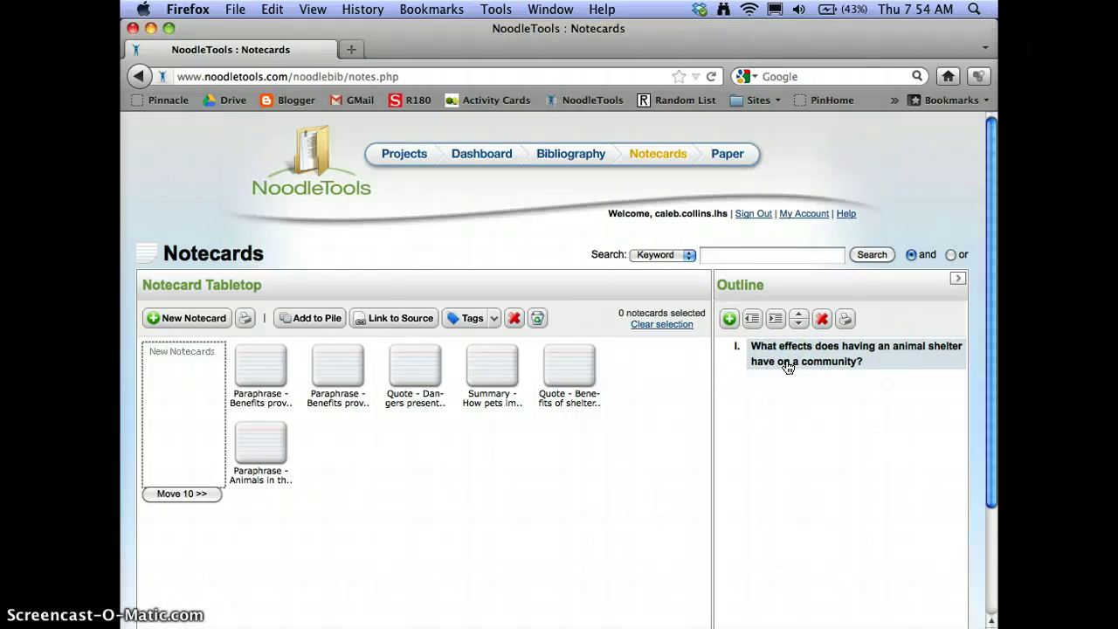
Add a new Topic entry to the outline below the research question.
mouse_move(743, 337)
mouse_down()
mouse_move(761, 344)
mouse_move(739, 356)
mouse_up()
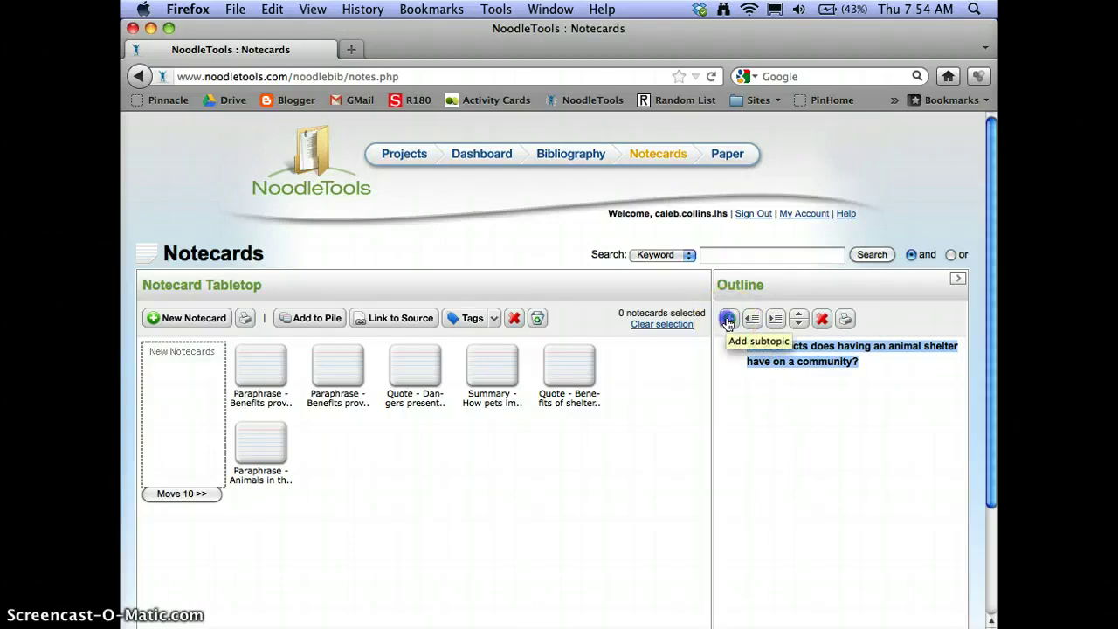
click(728, 320)
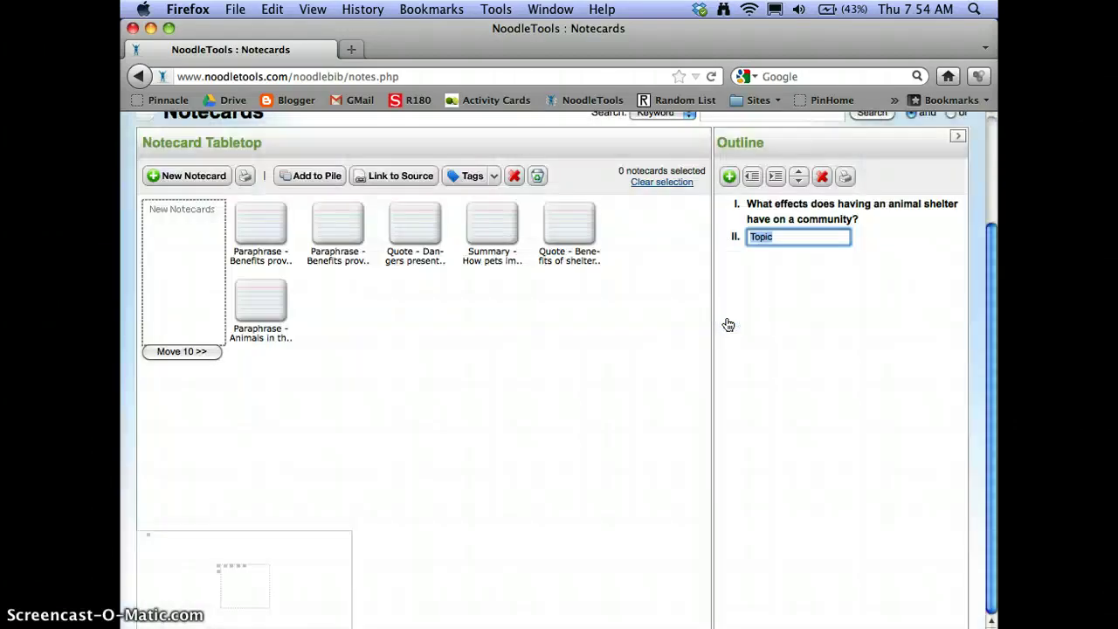
click(737, 252)
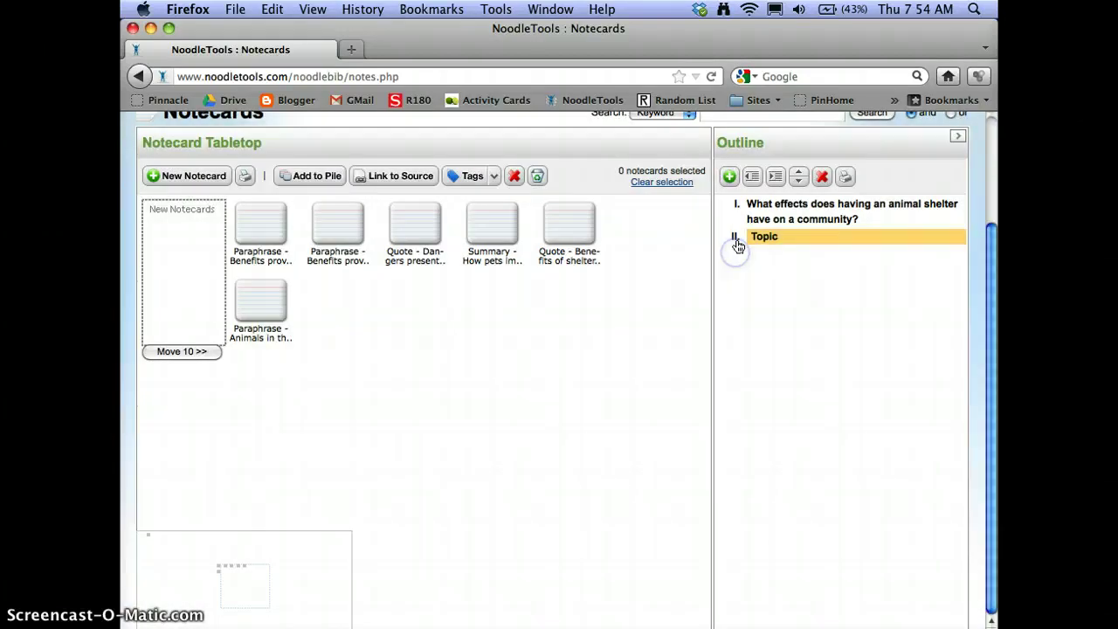
drag(747, 241, 797, 245)
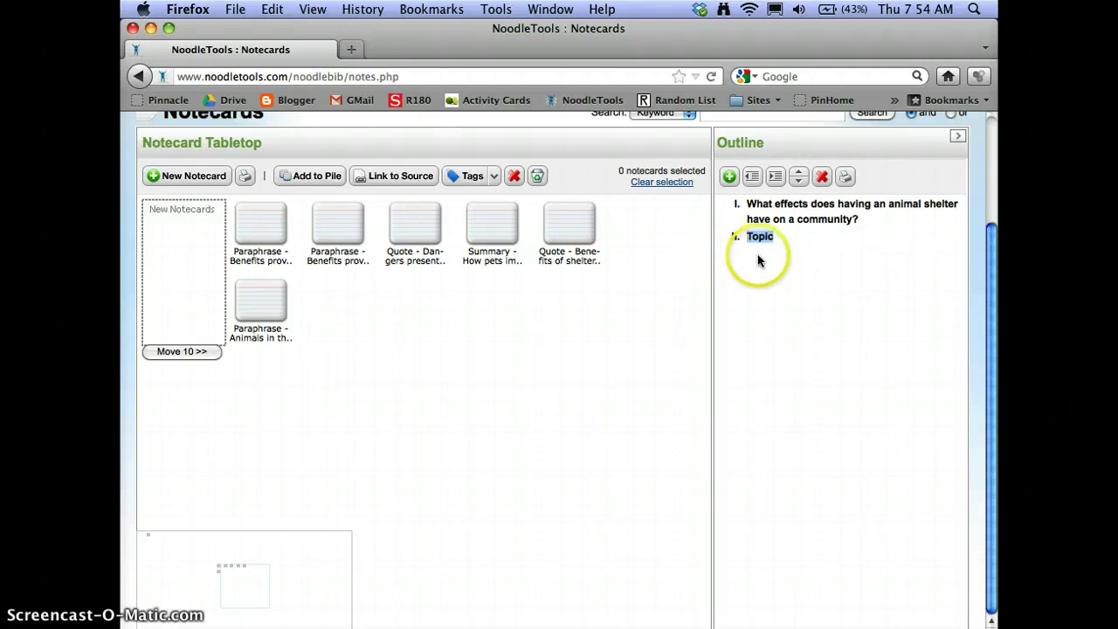
Delete Topic II and add a placeholder subtopic A under research question I.
click(784, 257)
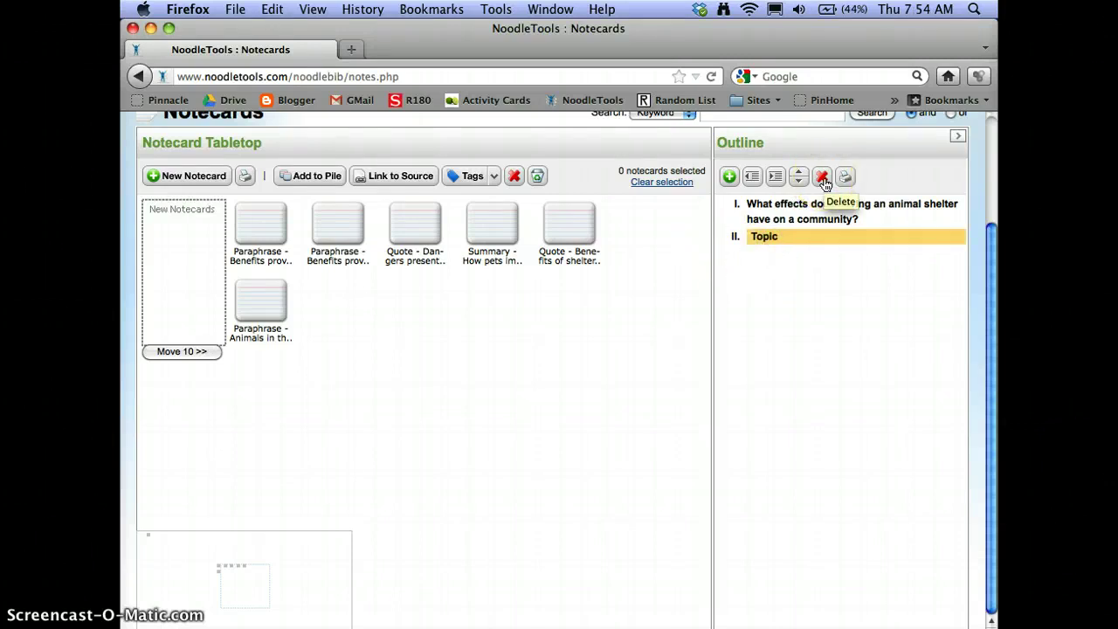
click(824, 182)
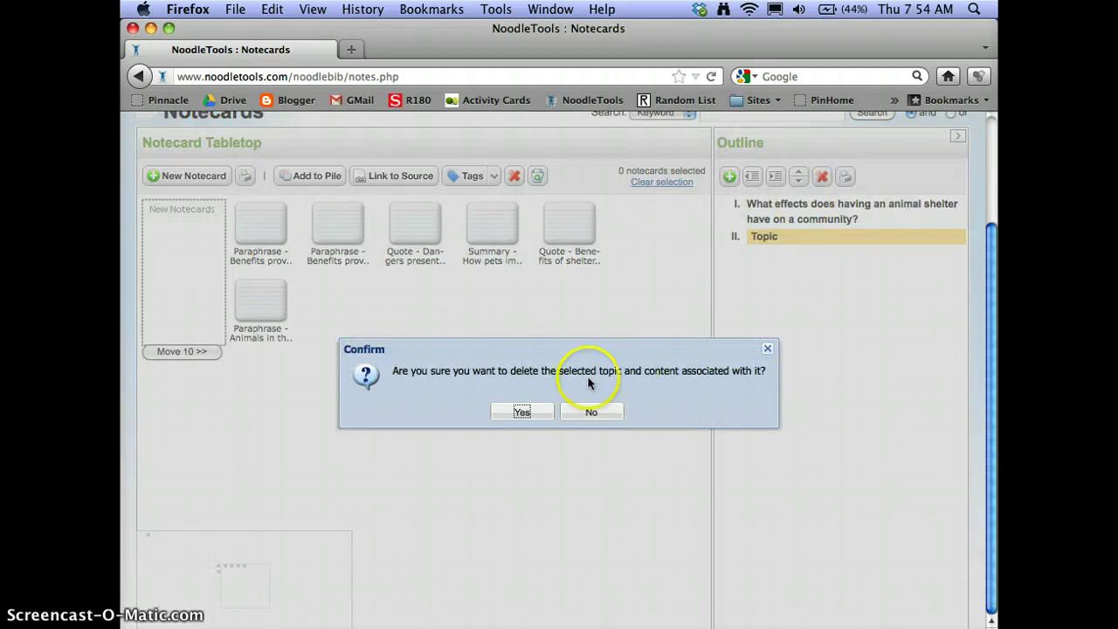
click(517, 412)
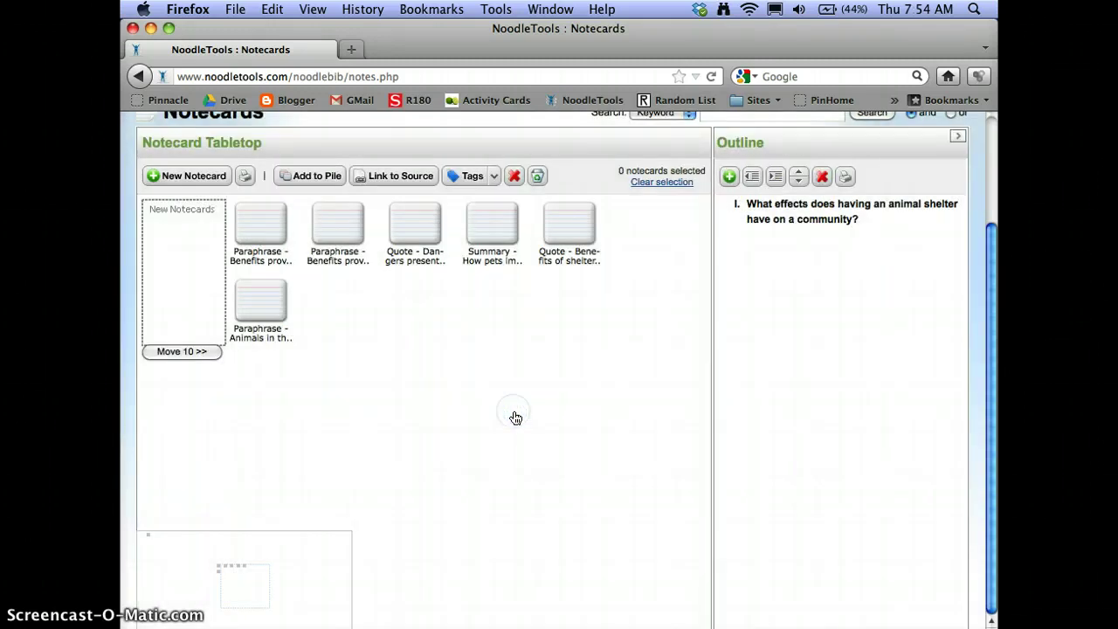
click(918, 227)
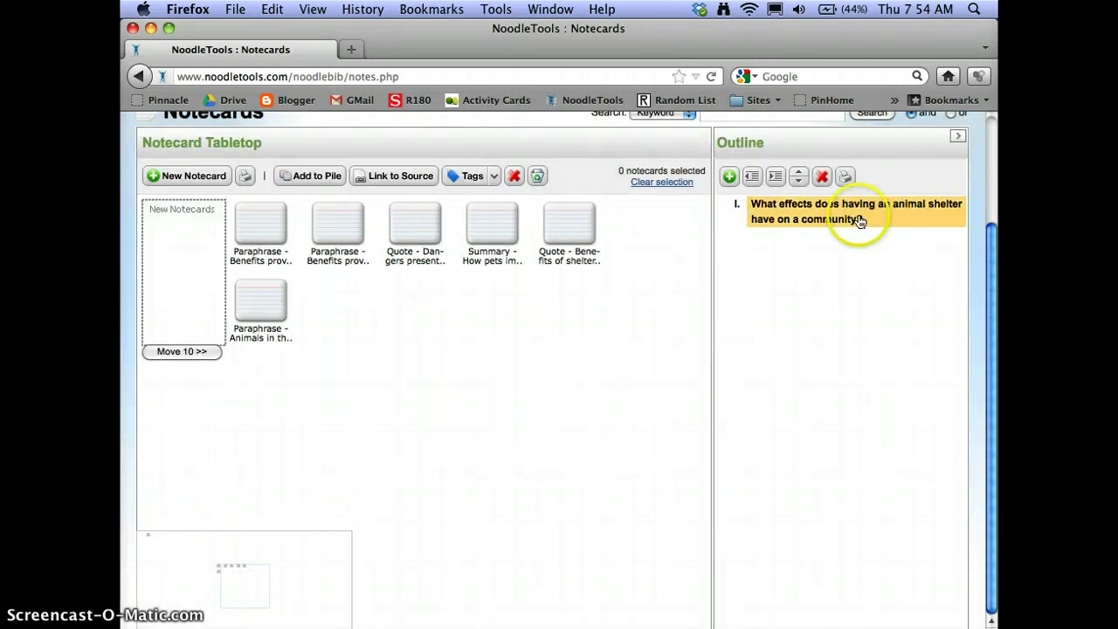
click(730, 177)
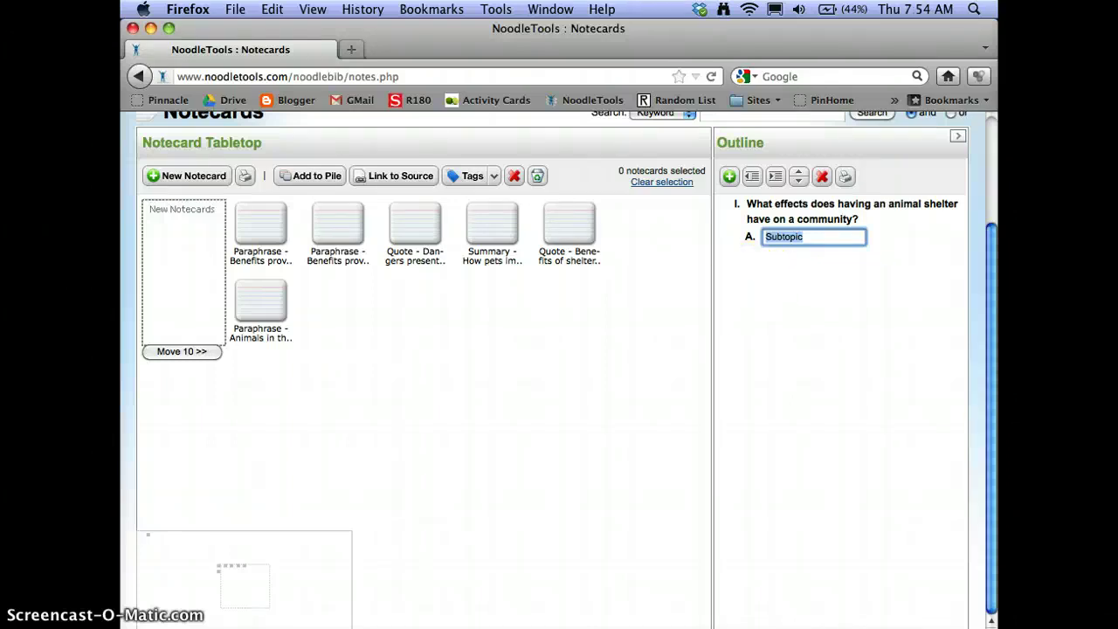
Copy 'What services do animal shelters provide.' from Keynote slide 2, then return to NoodleTools.
mouse_move(572, 612)
click(416, 612)
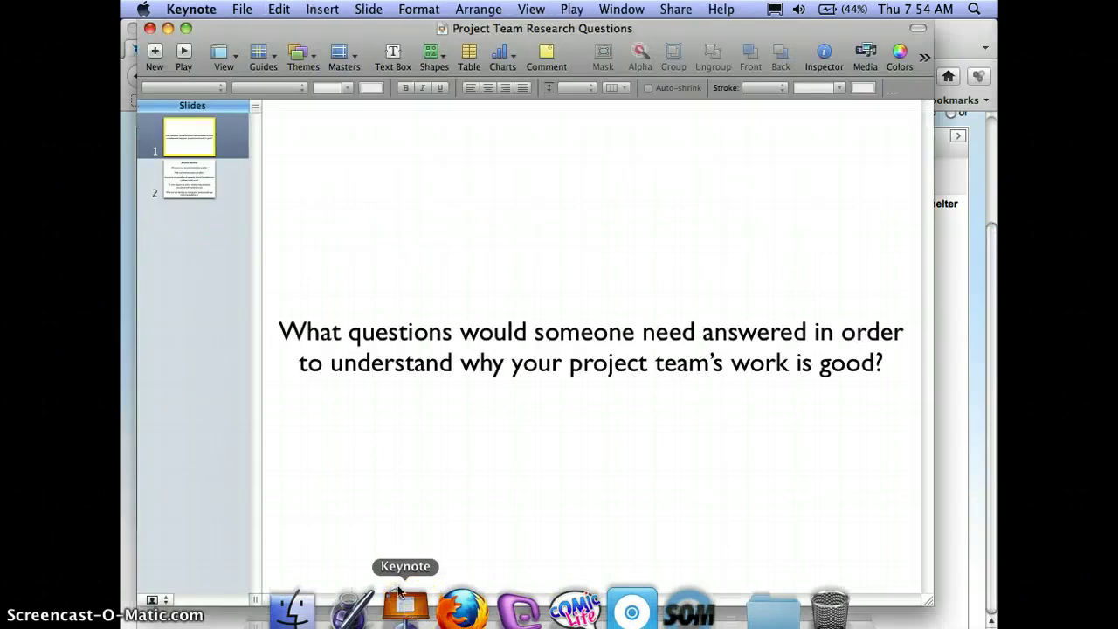
click(179, 186)
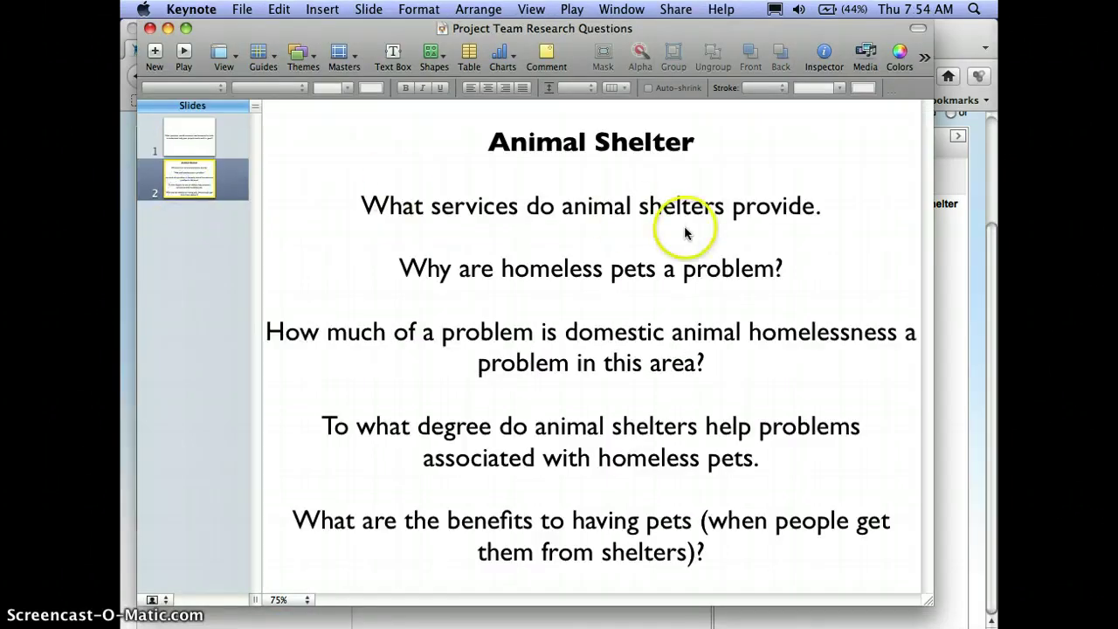
click(599, 208)
double_click(599, 208)
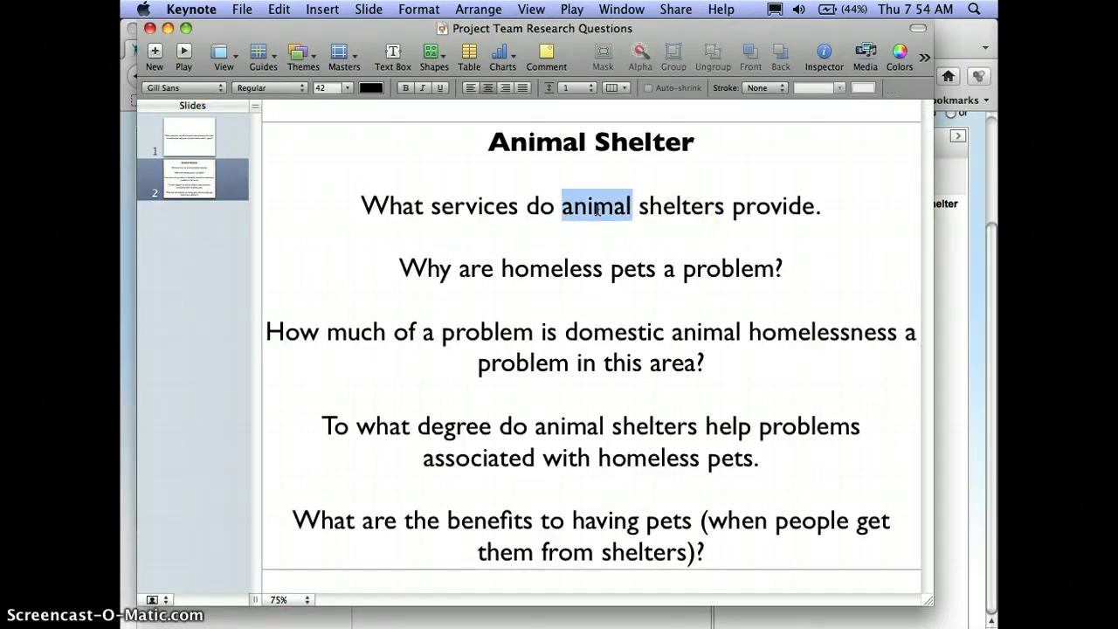
double_click(598, 210)
triple_click(407, 214)
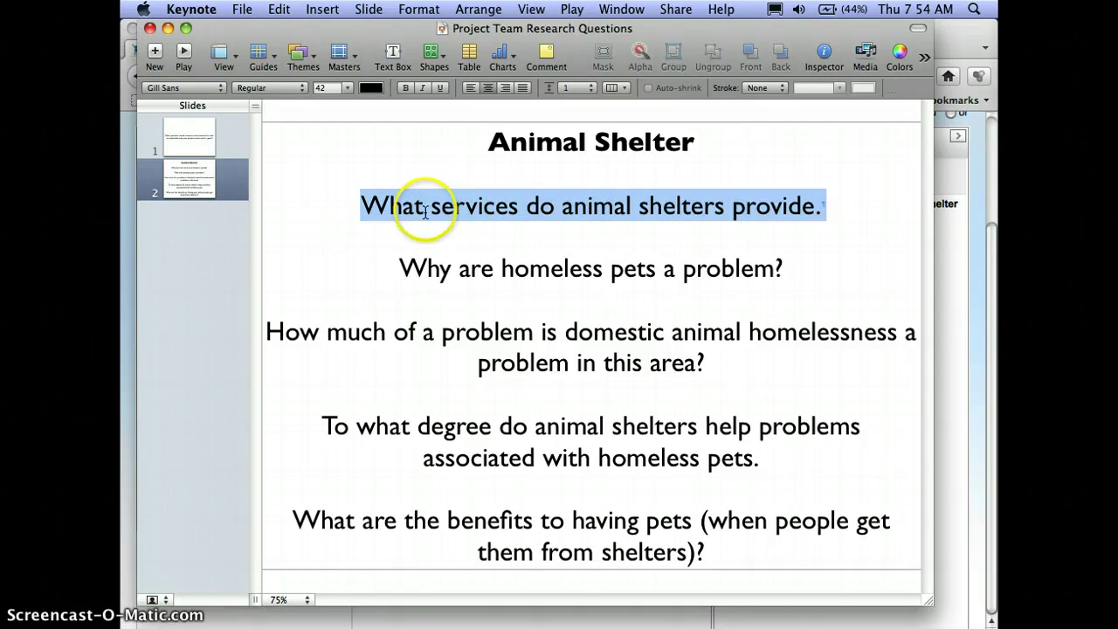
key(super+c)
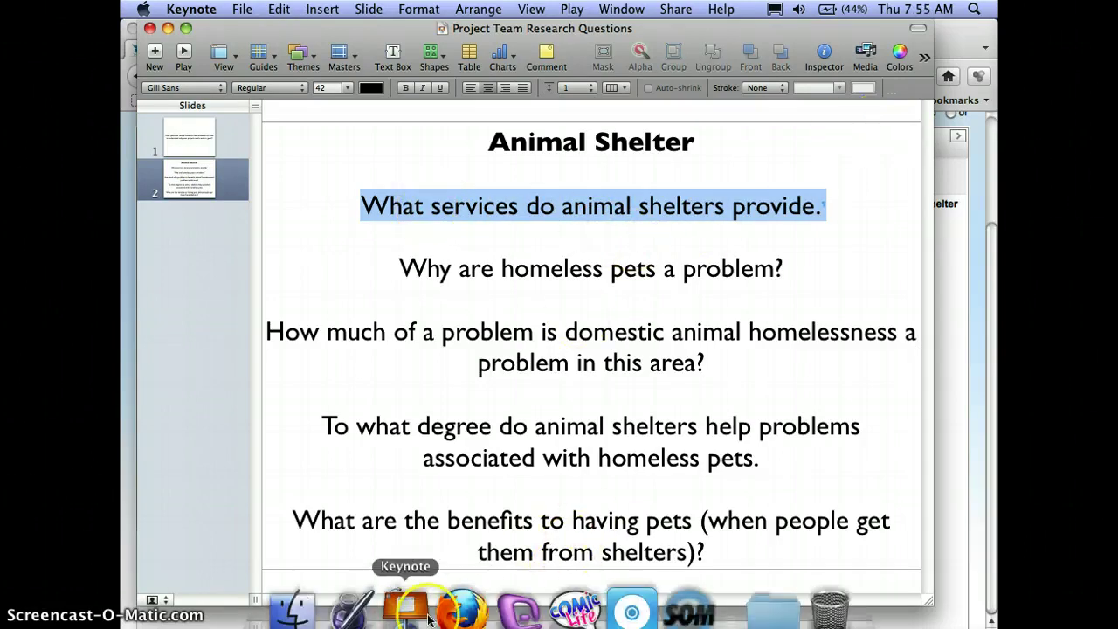
click(450, 617)
Rename subtopic A to 'What services do animal shelters provide.'.
click(824, 262)
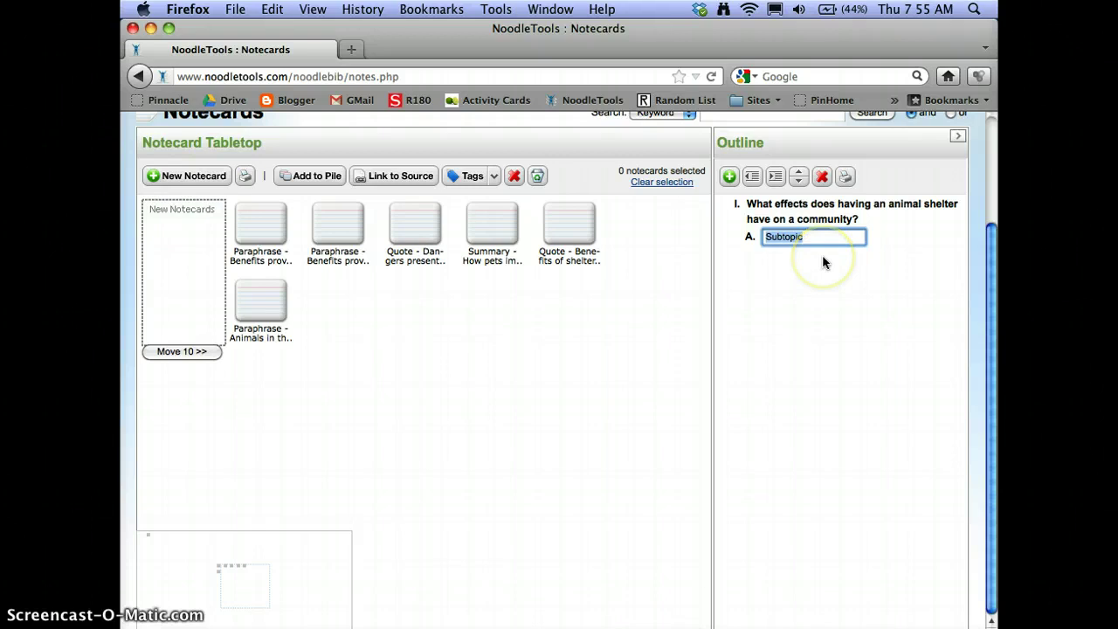
key(super+v)
click(807, 280)
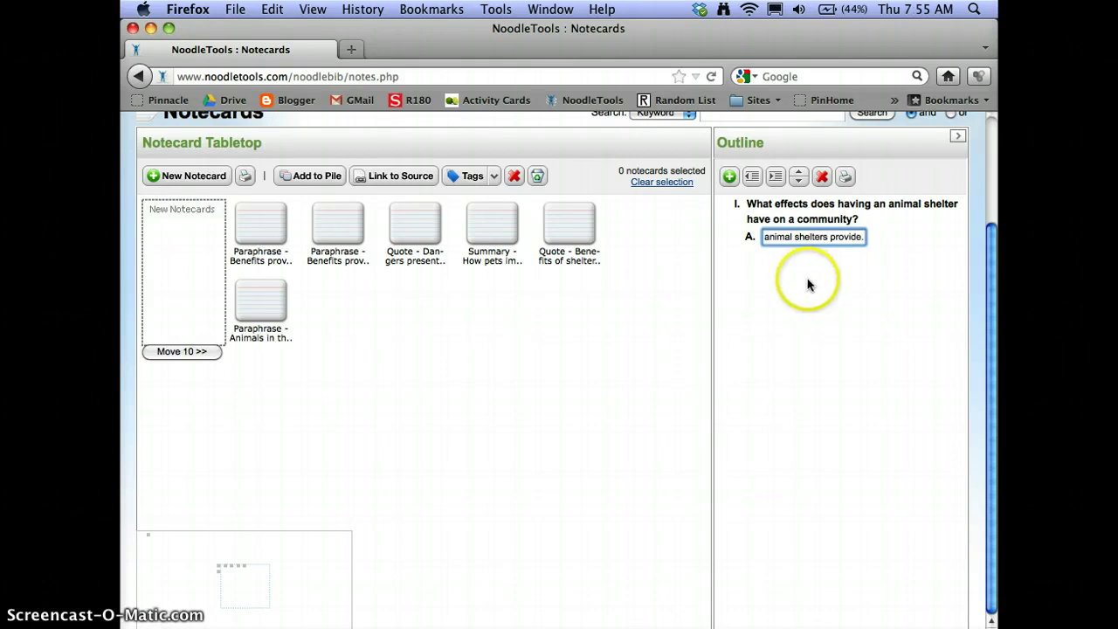
click(800, 276)
Add a new item and adjust its level until it sits as subtopic B under I.
click(783, 212)
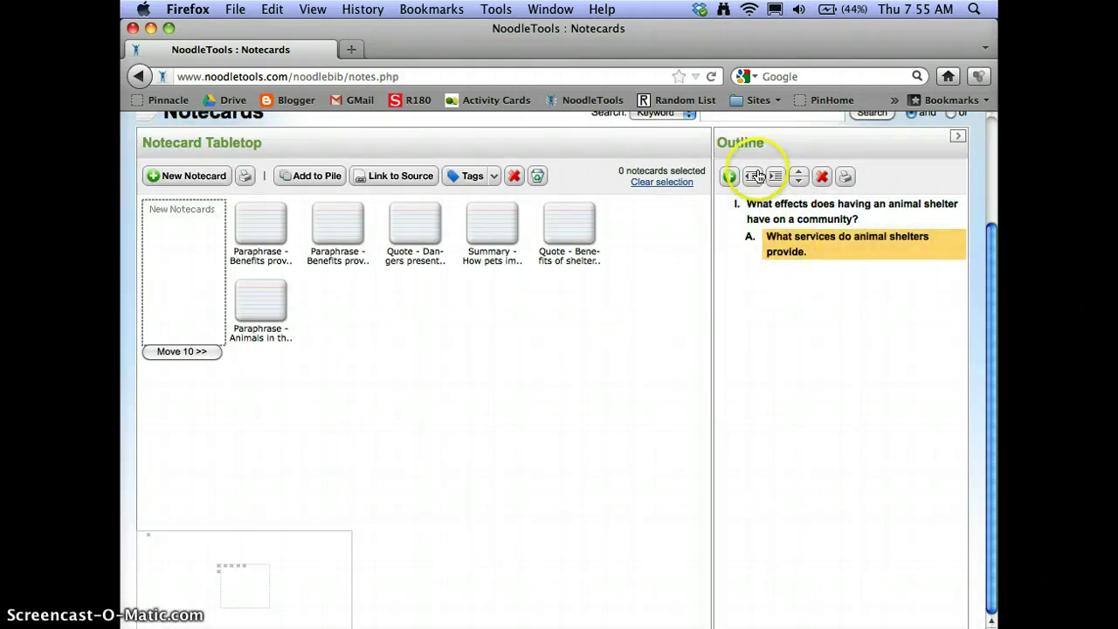
click(729, 177)
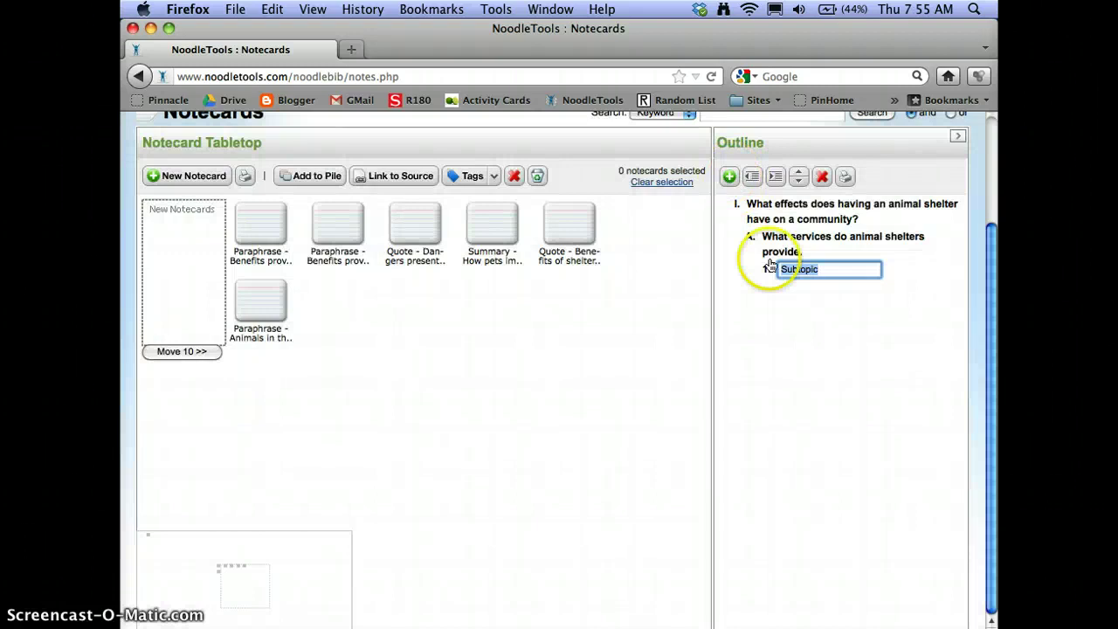
click(753, 177)
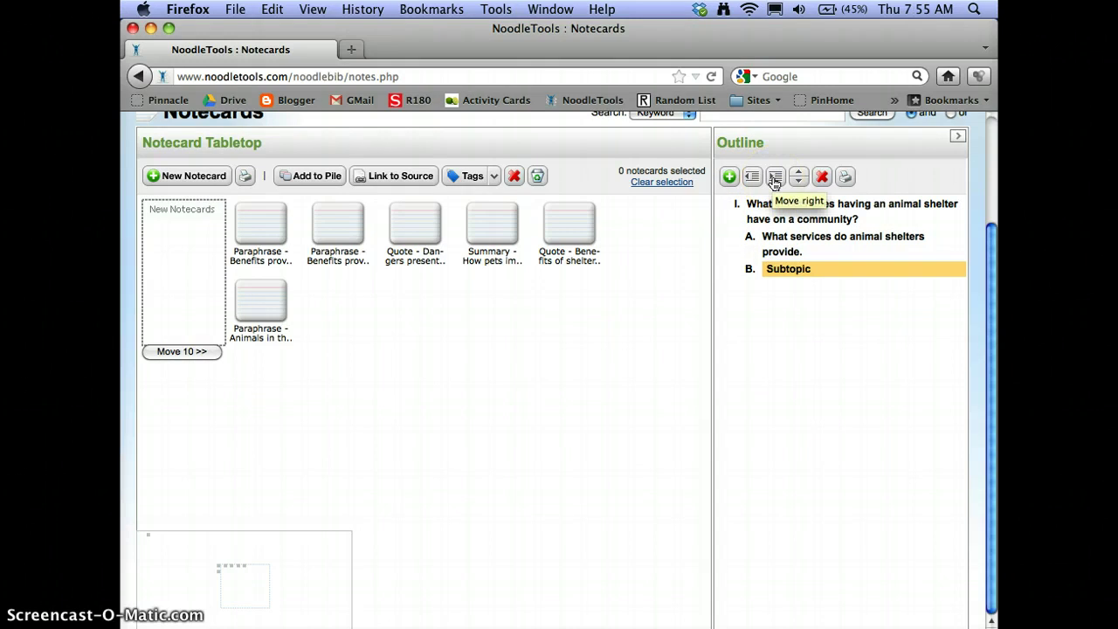
click(775, 178)
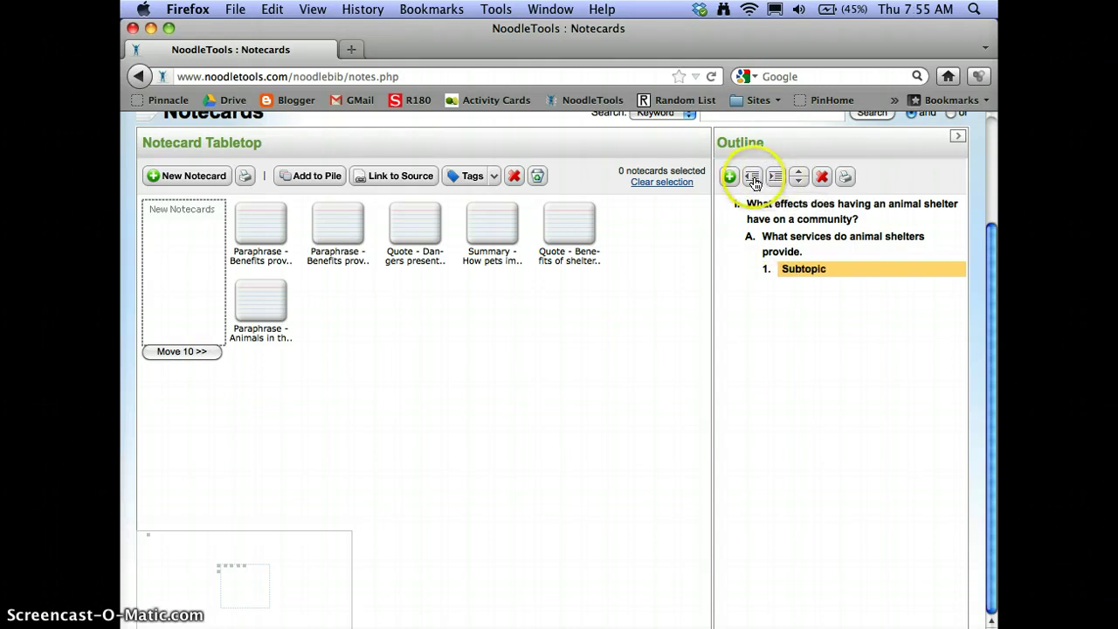
click(752, 178)
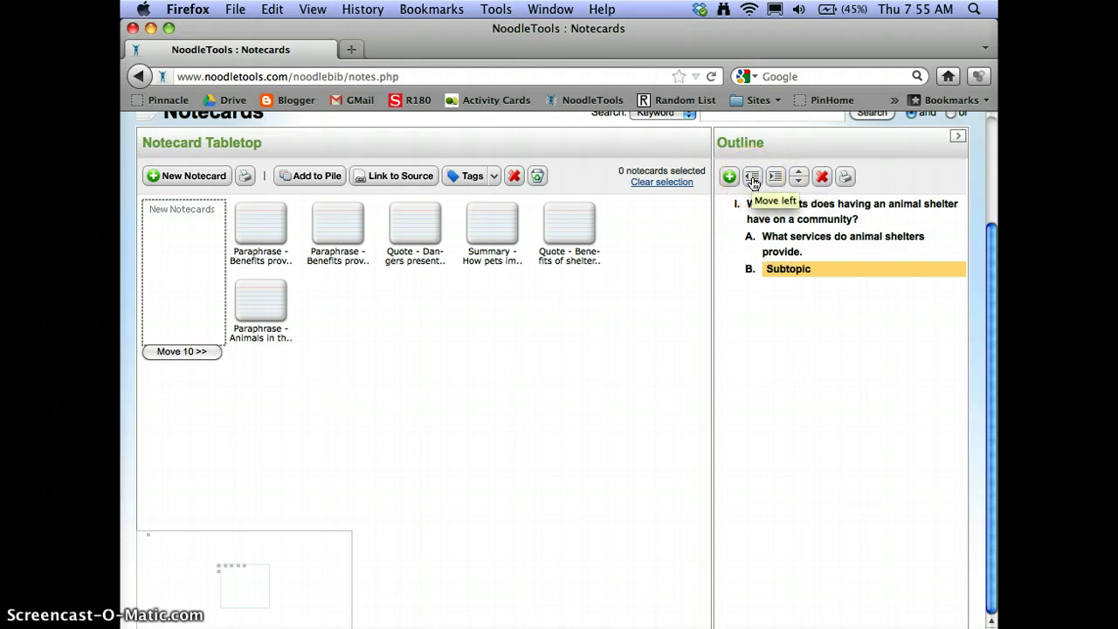
click(752, 178)
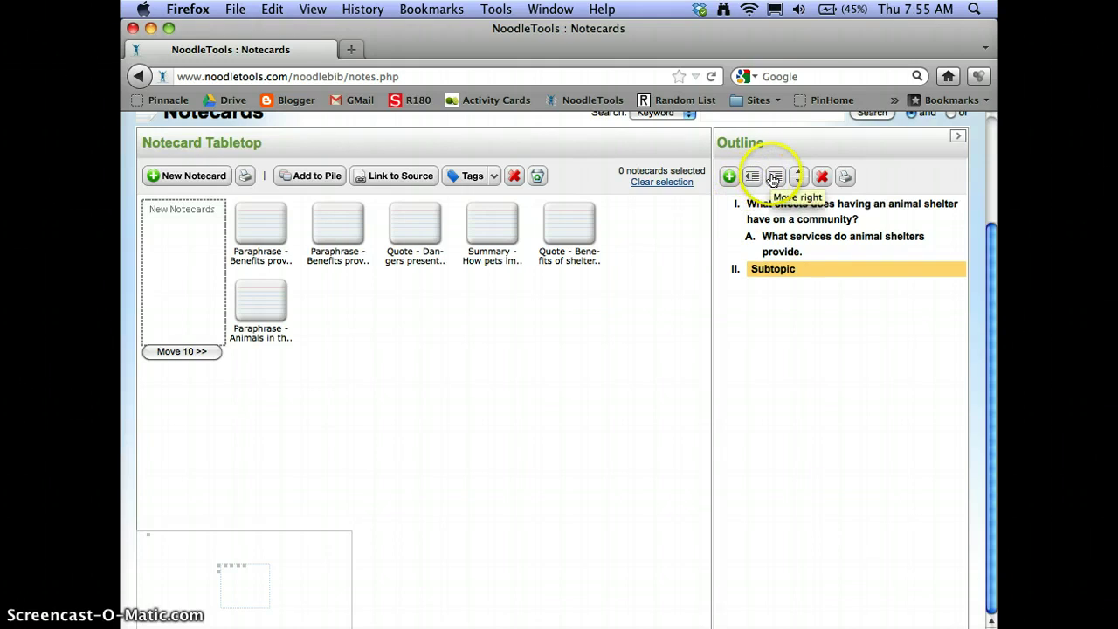
click(774, 178)
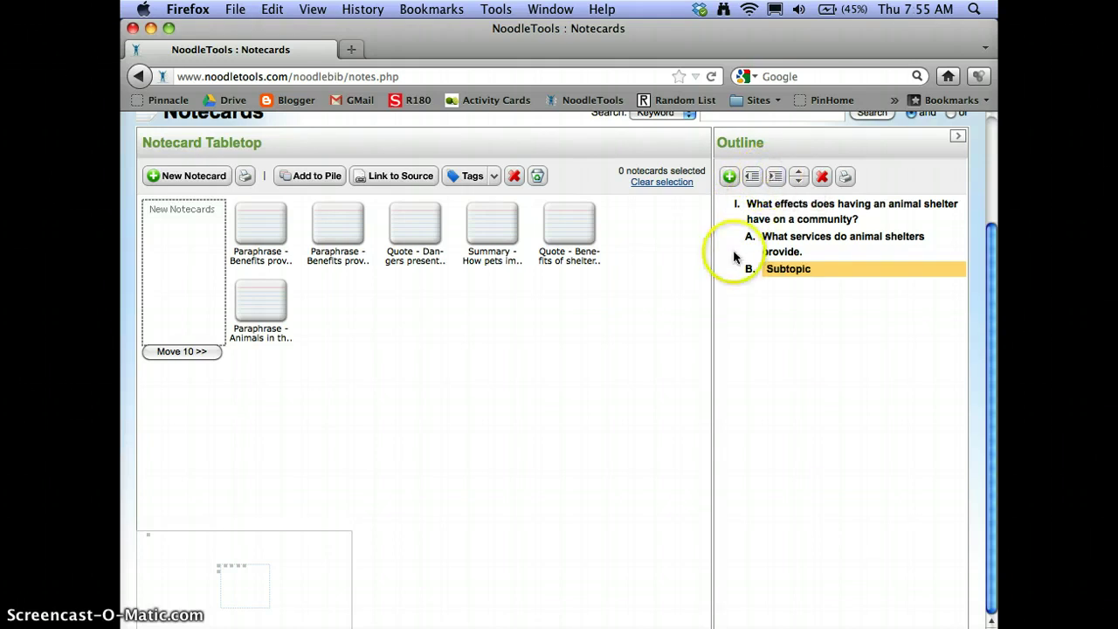
click(762, 269)
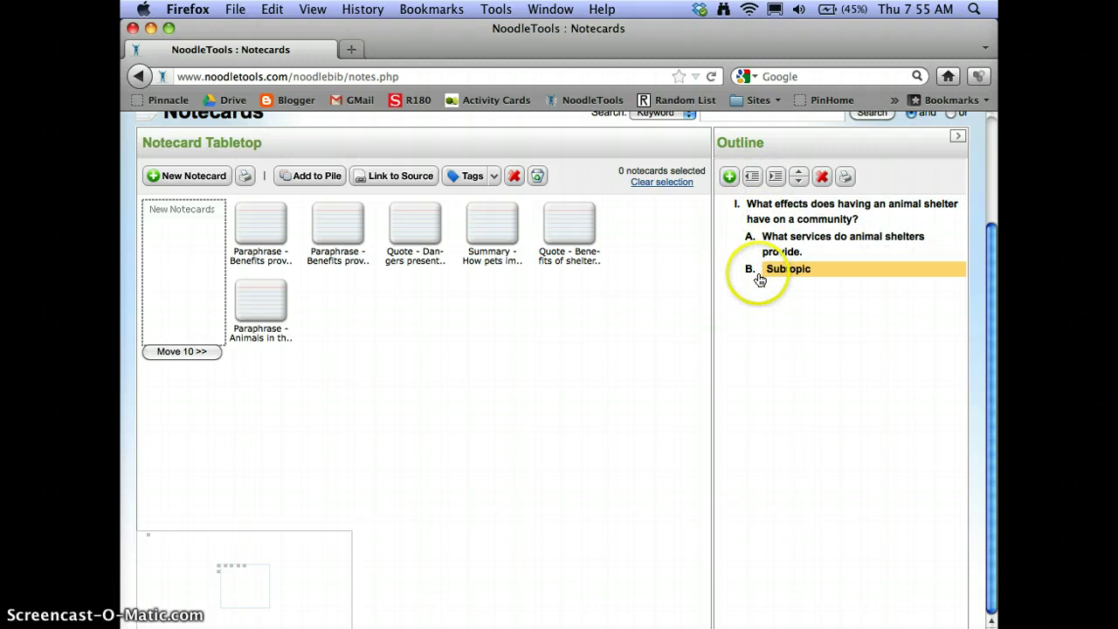
Copy 'Why are homeless pets a problem?' from the Keynote slide and return to NoodleTools.
click(426, 612)
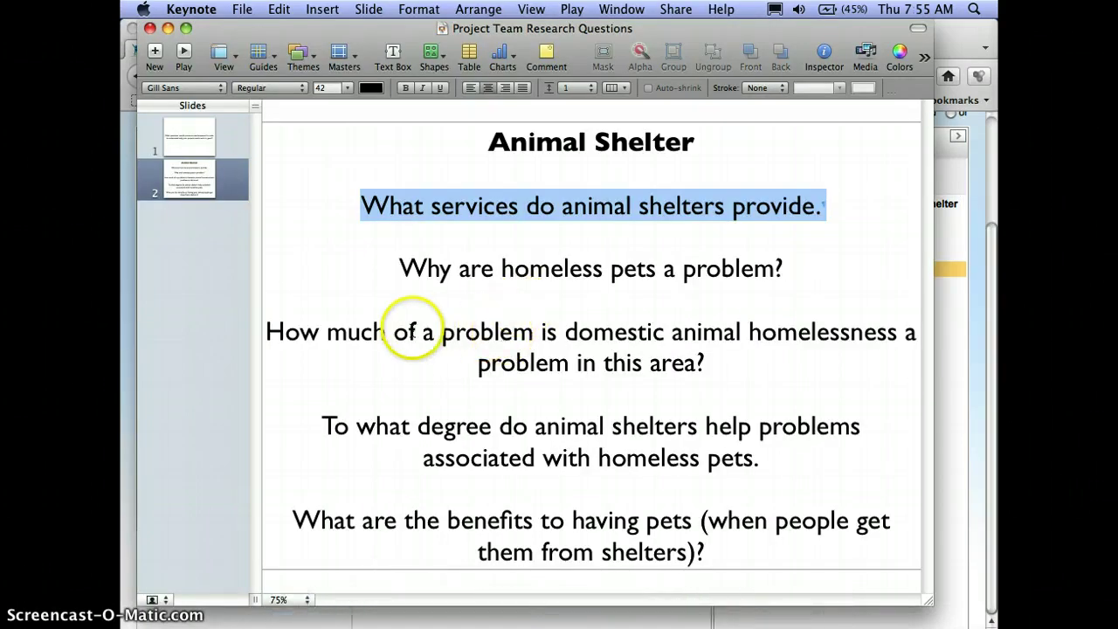
click(400, 273)
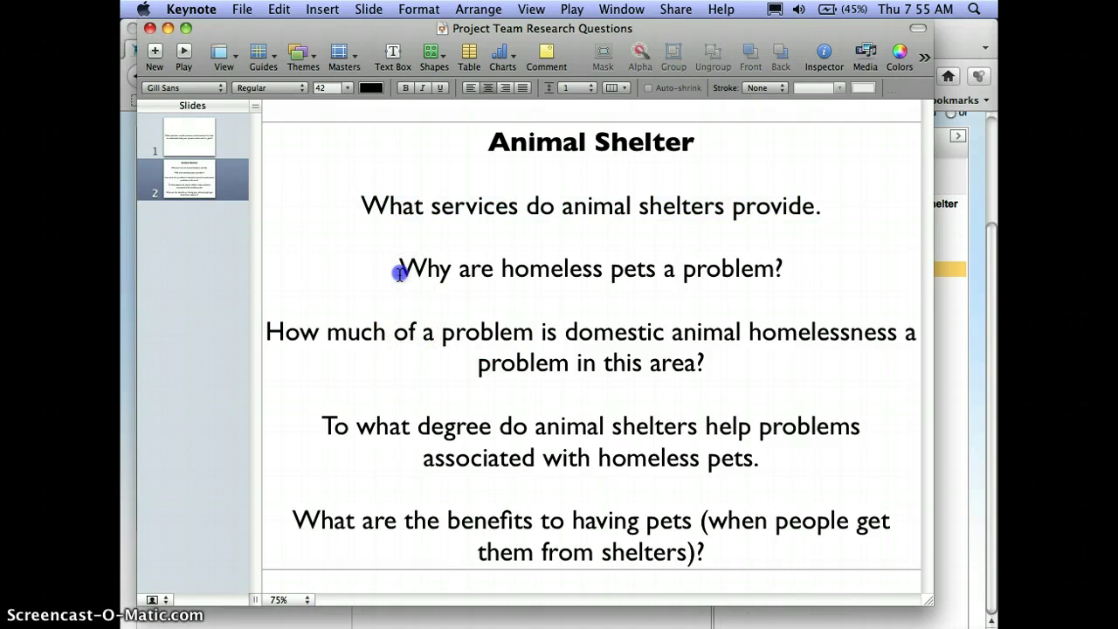
drag(603, 270, 772, 276)
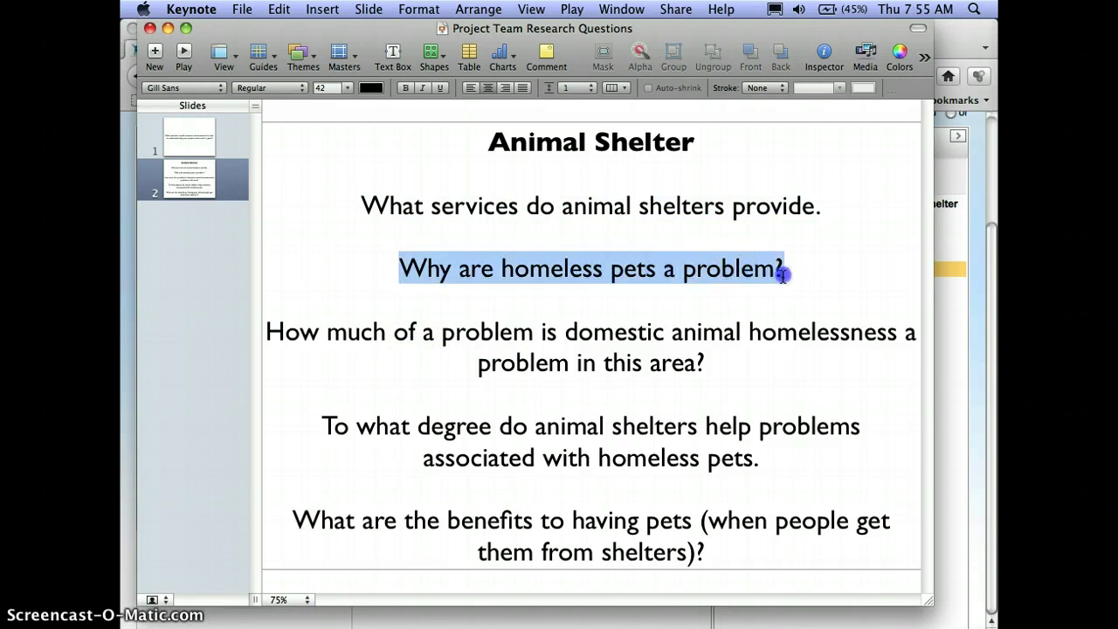
click(954, 330)
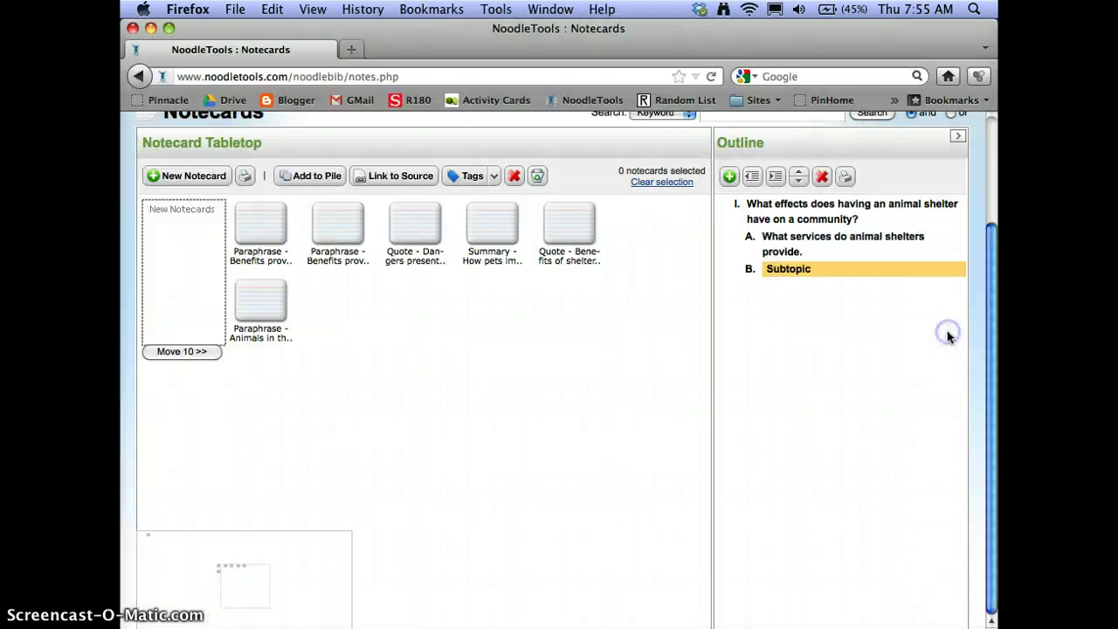
Indent the item under A as point 1, named 'Why are homeless pets a problem?'.
click(776, 179)
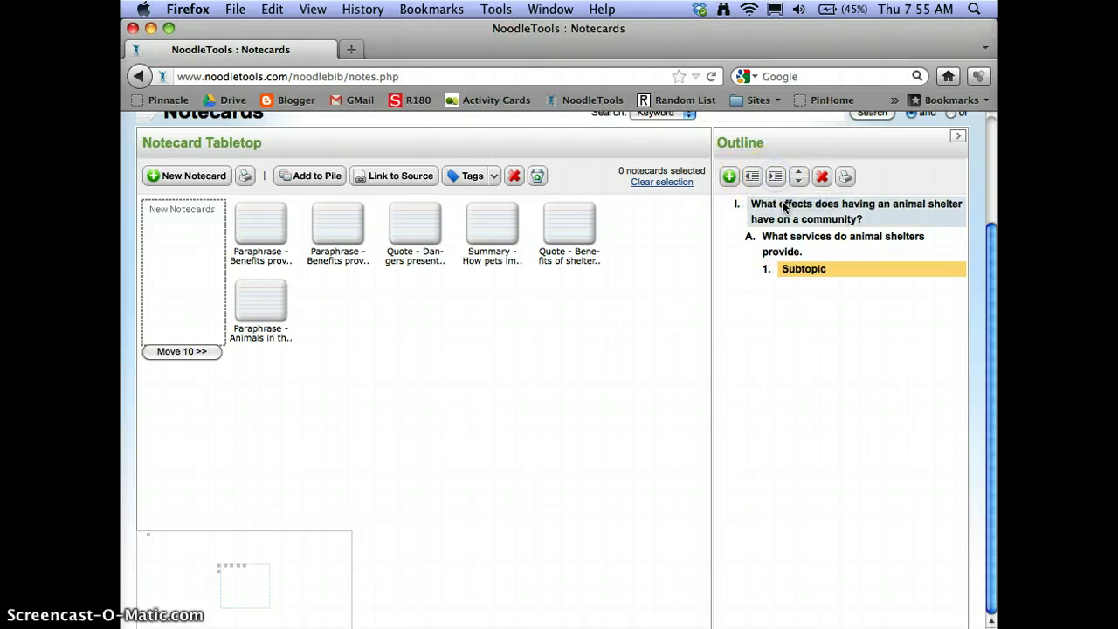
click(797, 270)
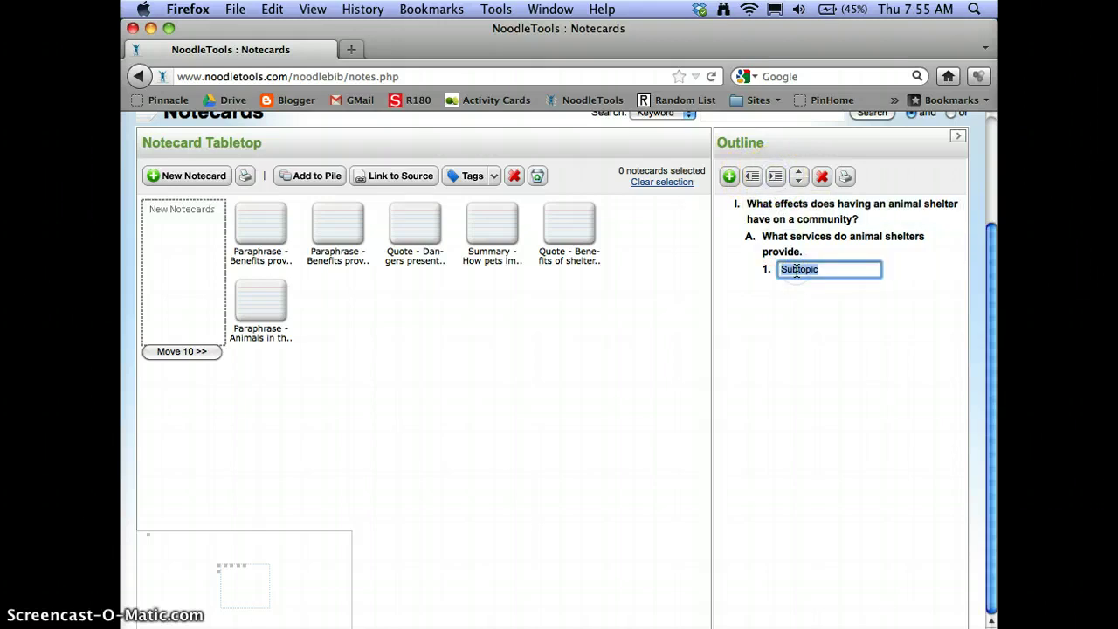
key(super+v)
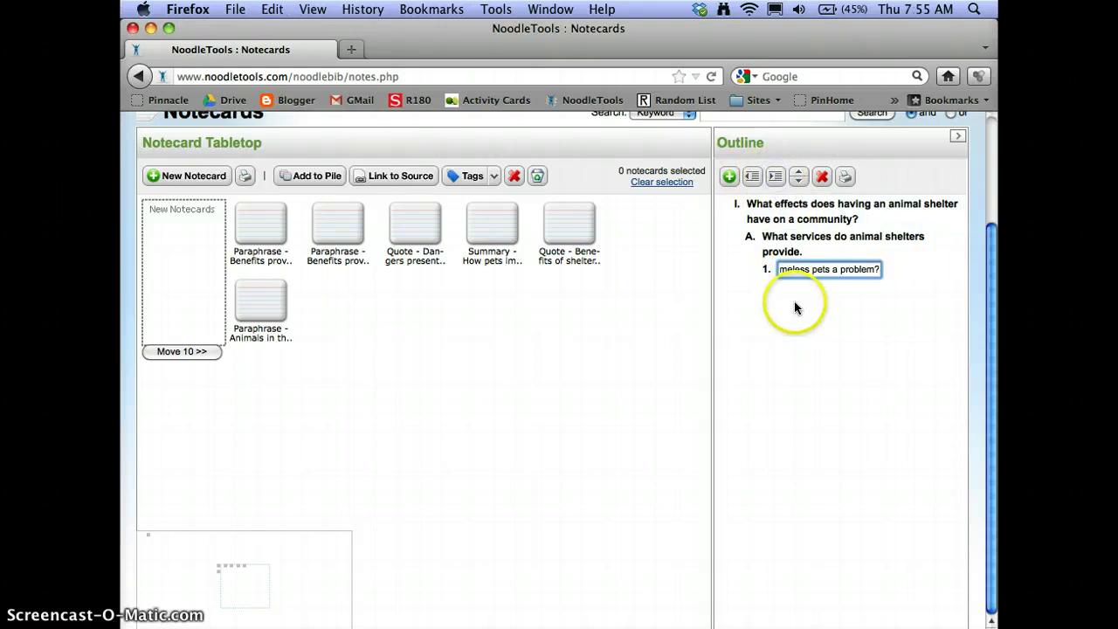
click(795, 305)
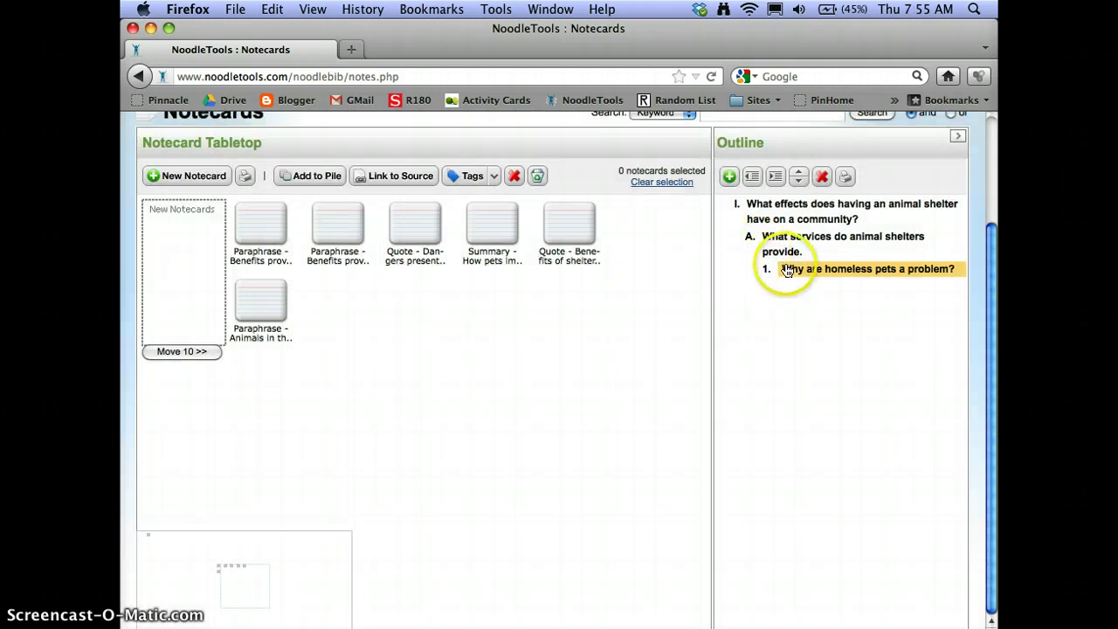
Add a new item and outdent it twice to become placeholder subtopic B.
click(731, 177)
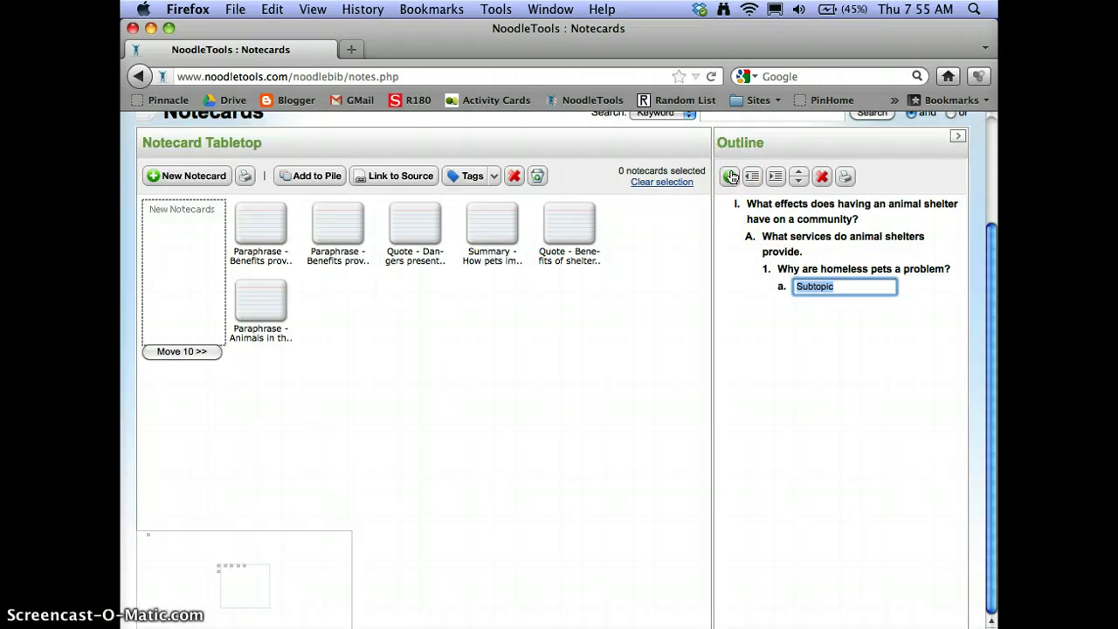
click(752, 177)
click(751, 177)
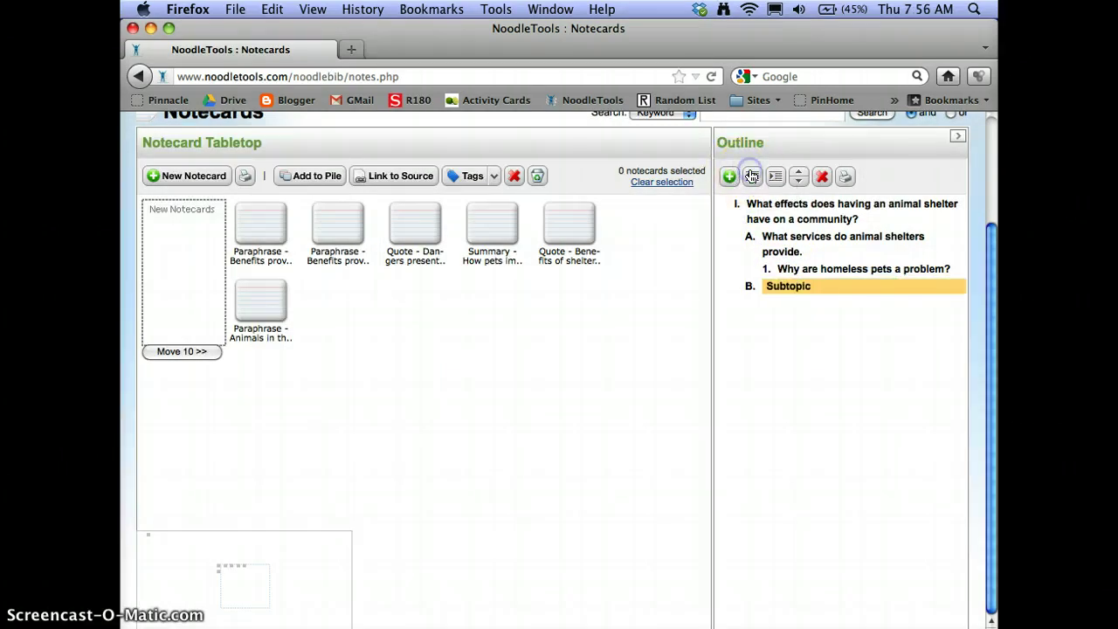
In Keynote, select the third question about domestic animal homelessness in this area.
key(F3)
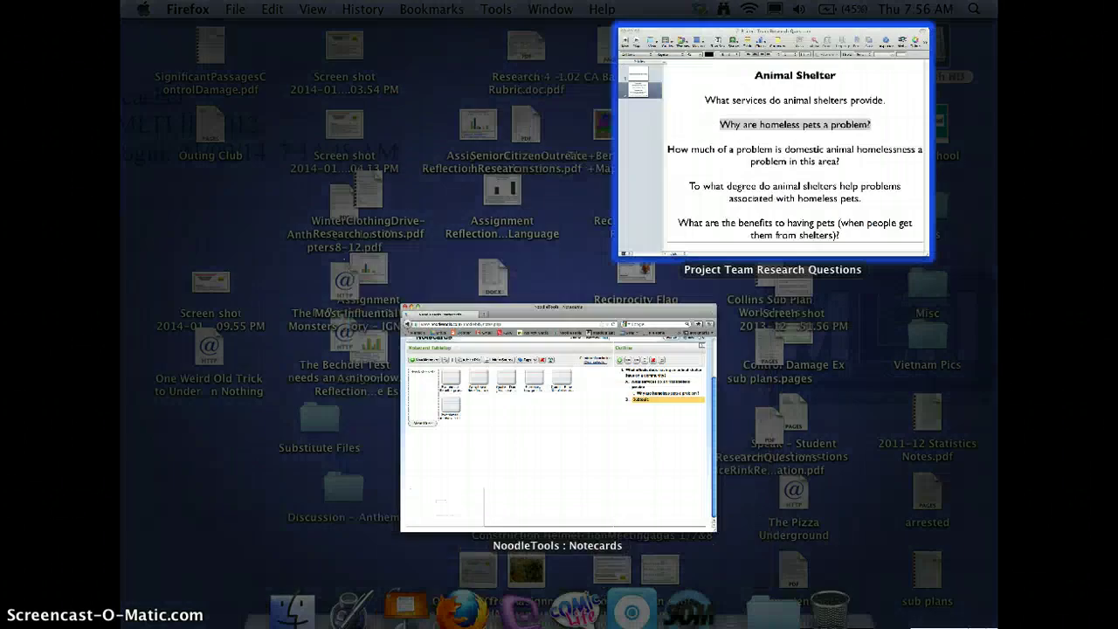
click(861, 43)
click(666, 352)
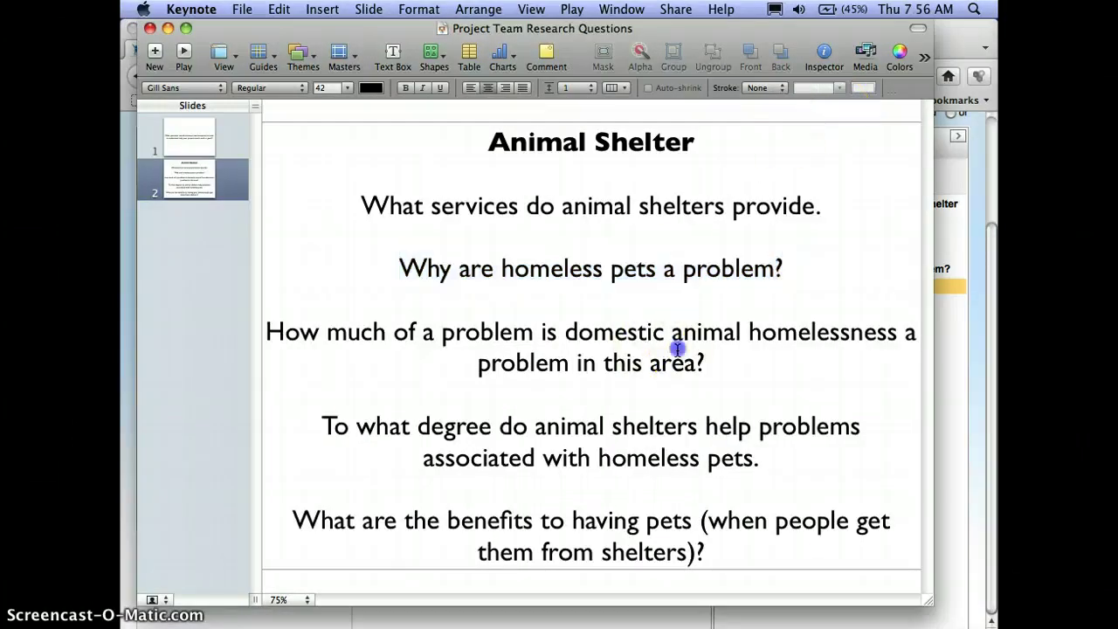
drag(707, 363, 224, 332)
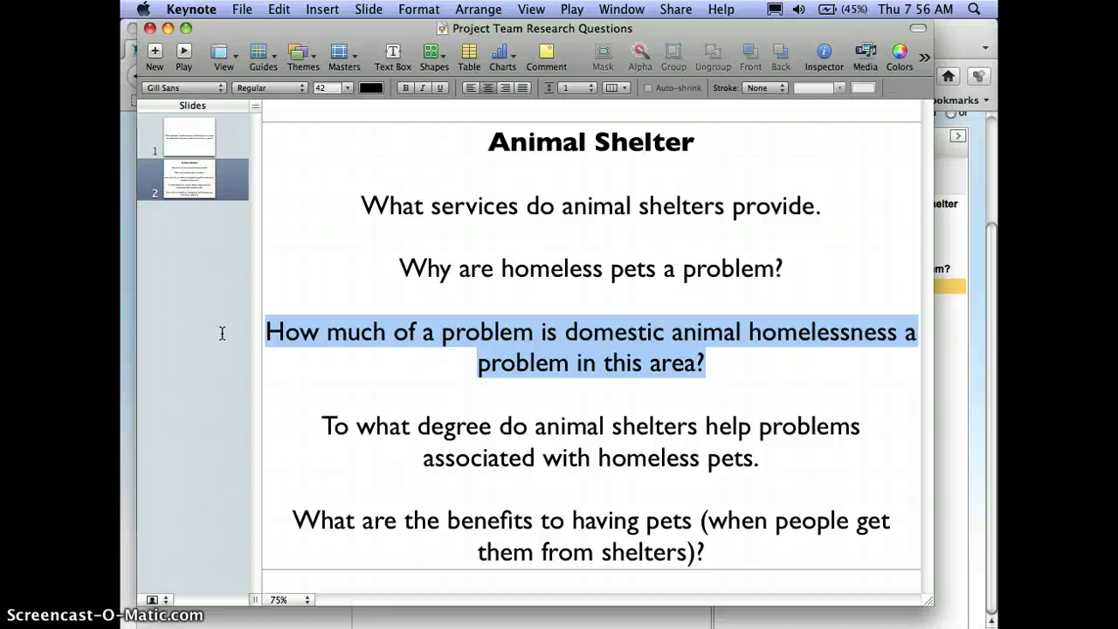
Paste 'How much of a problem is domestic animal homelessness a problem in this area?' into item B, then add top-level item C.
click(957, 339)
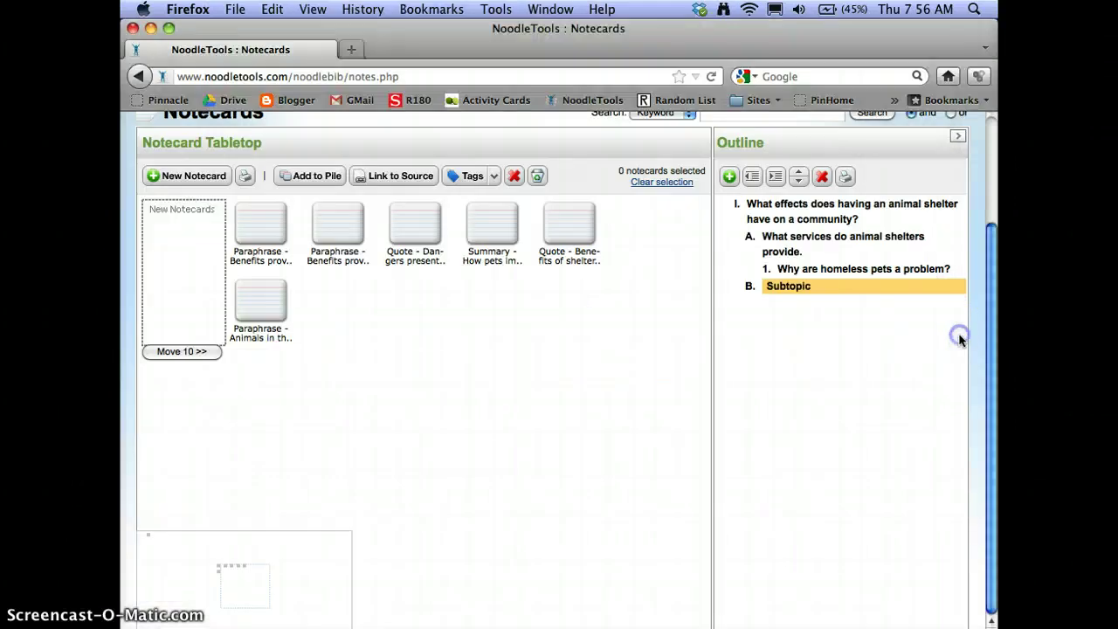
click(791, 288)
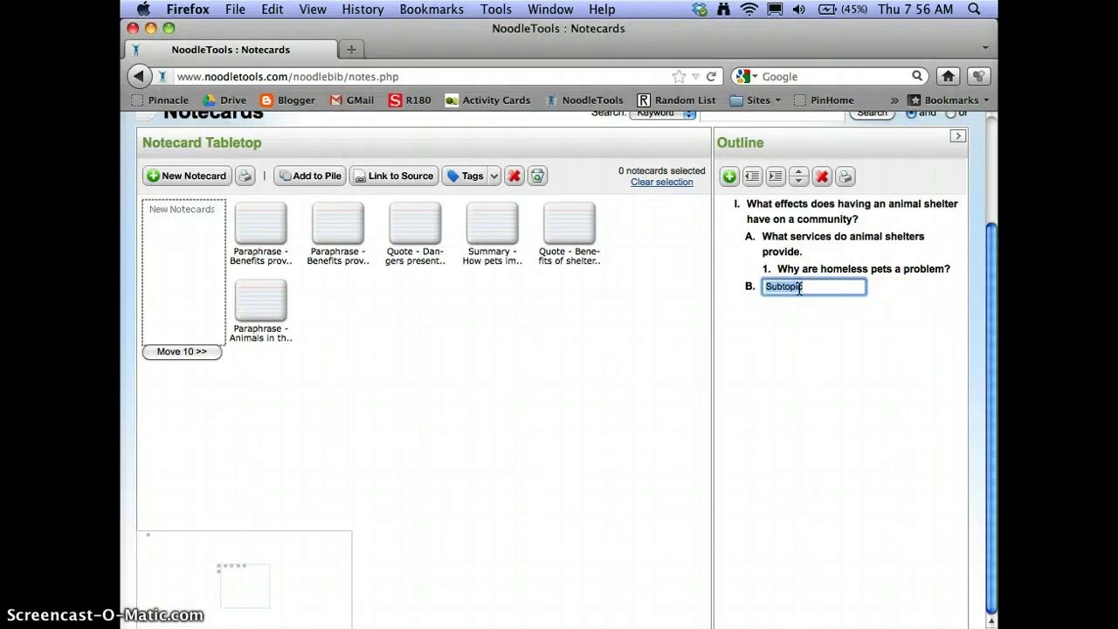
key(super+v)
click(796, 328)
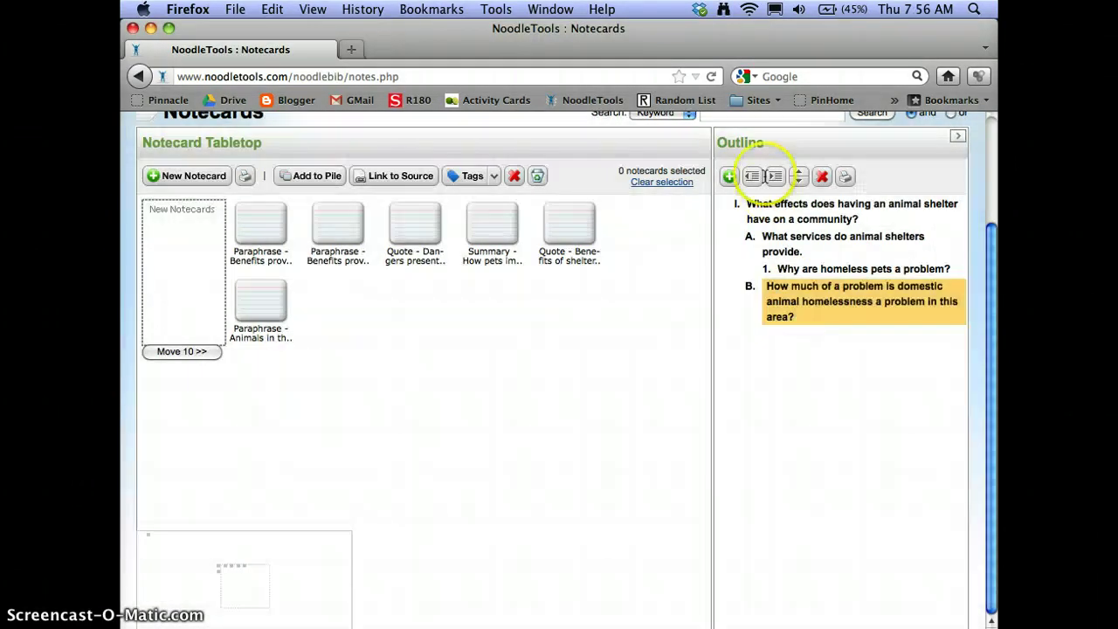
click(728, 176)
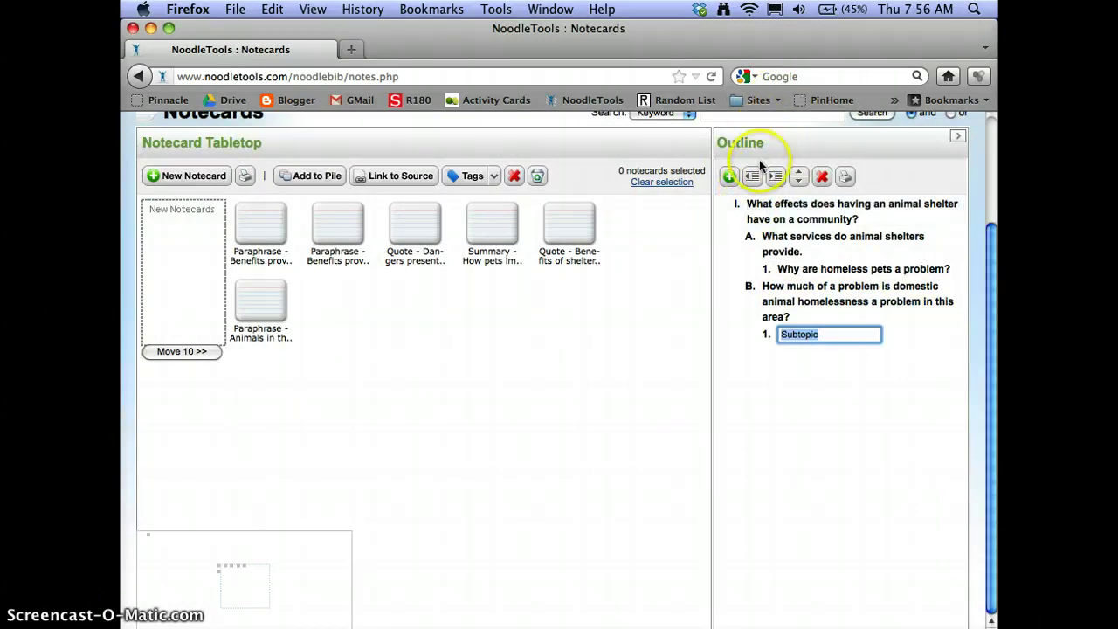
click(754, 178)
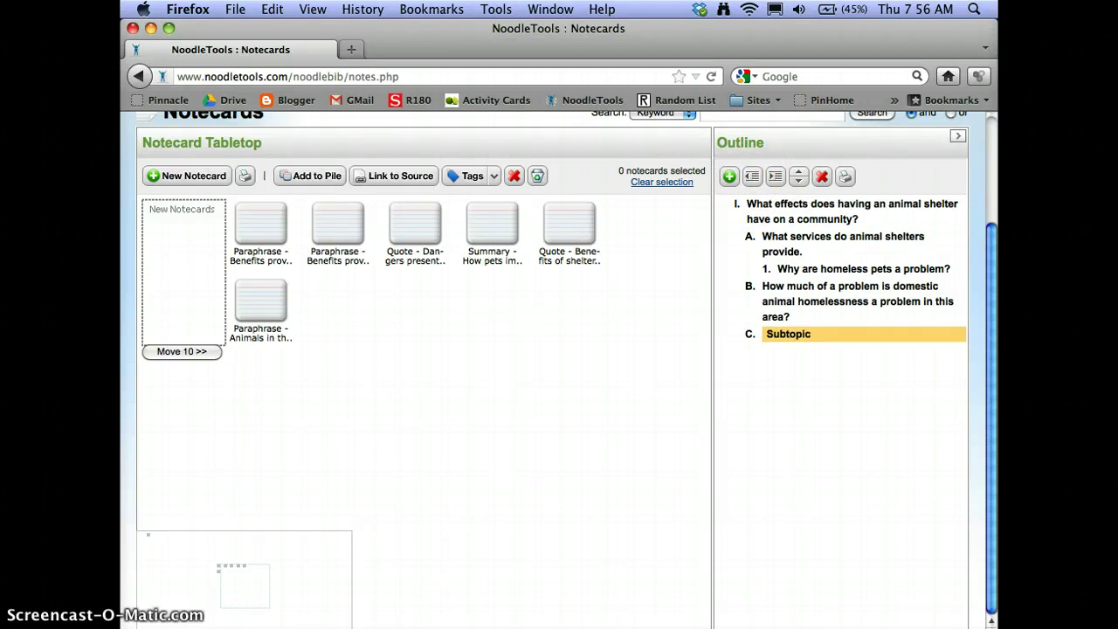
Copy the question about shelters helping homeless pets from the slide and start editing item C.
click(406, 607)
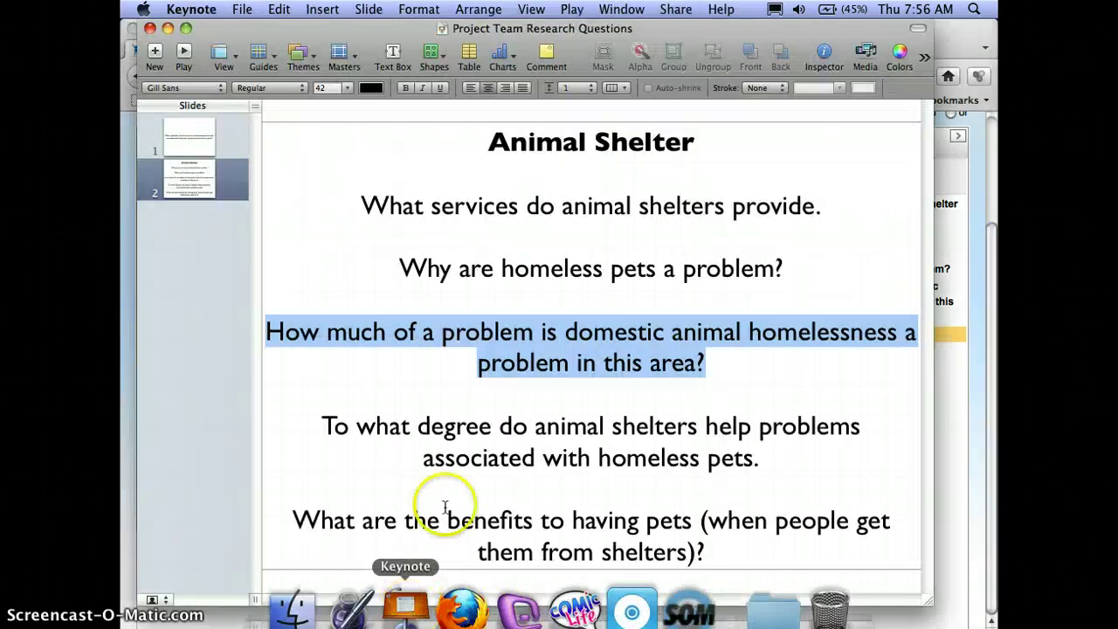
double_click(514, 428)
click(734, 448)
drag(779, 458, 246, 407)
key(super+c)
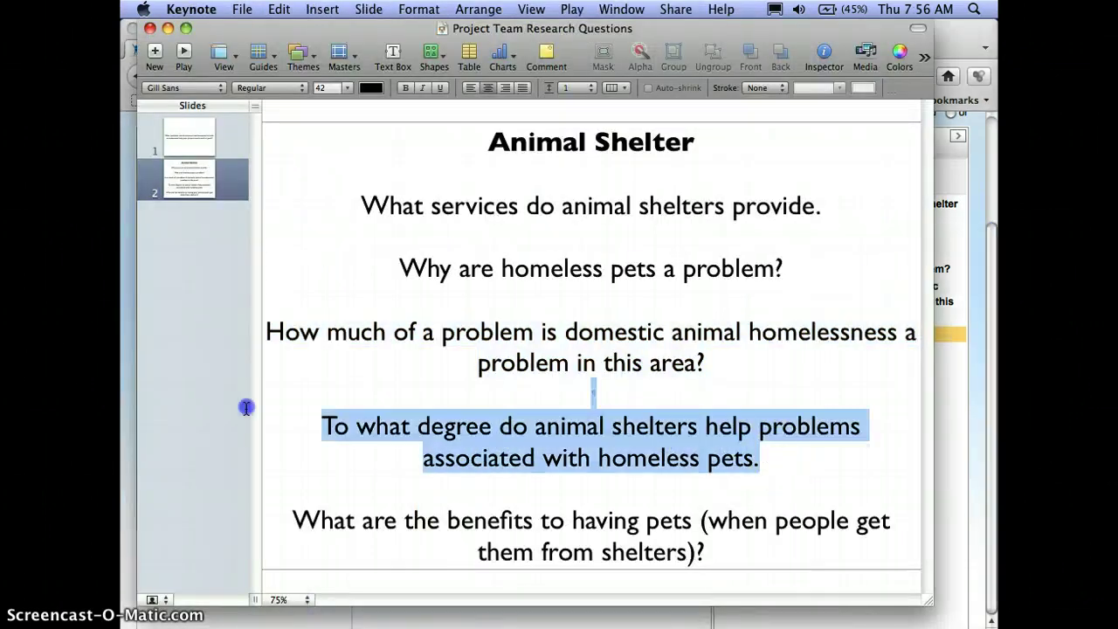
click(952, 398)
click(791, 336)
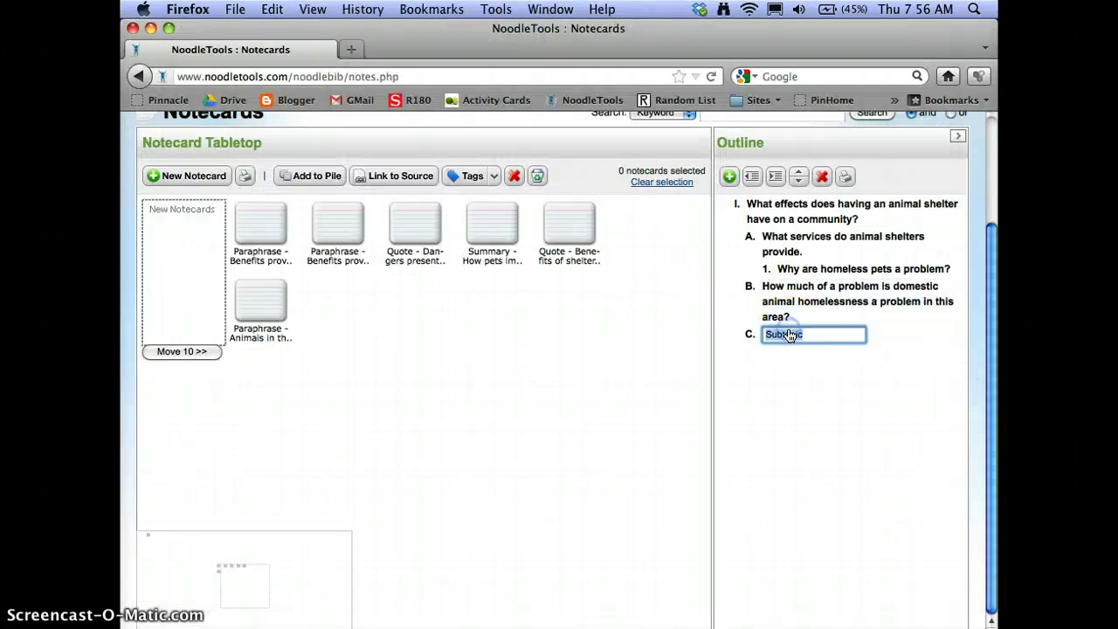
Fill item C with the pasted shelter-help question and add a new top-level item D.
key(super+v)
click(783, 381)
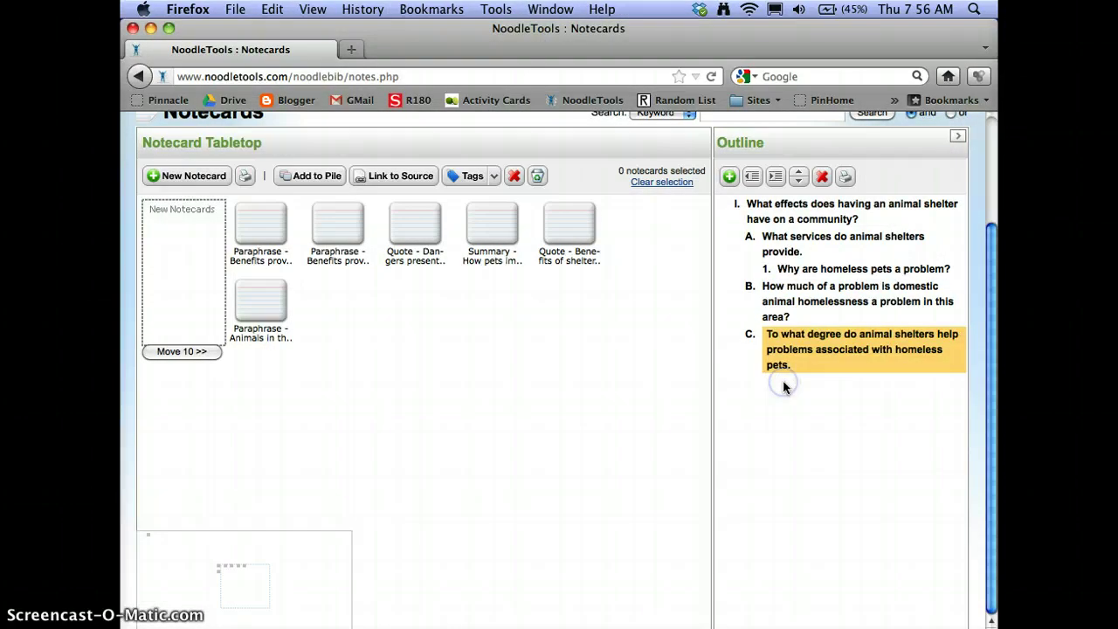
click(730, 178)
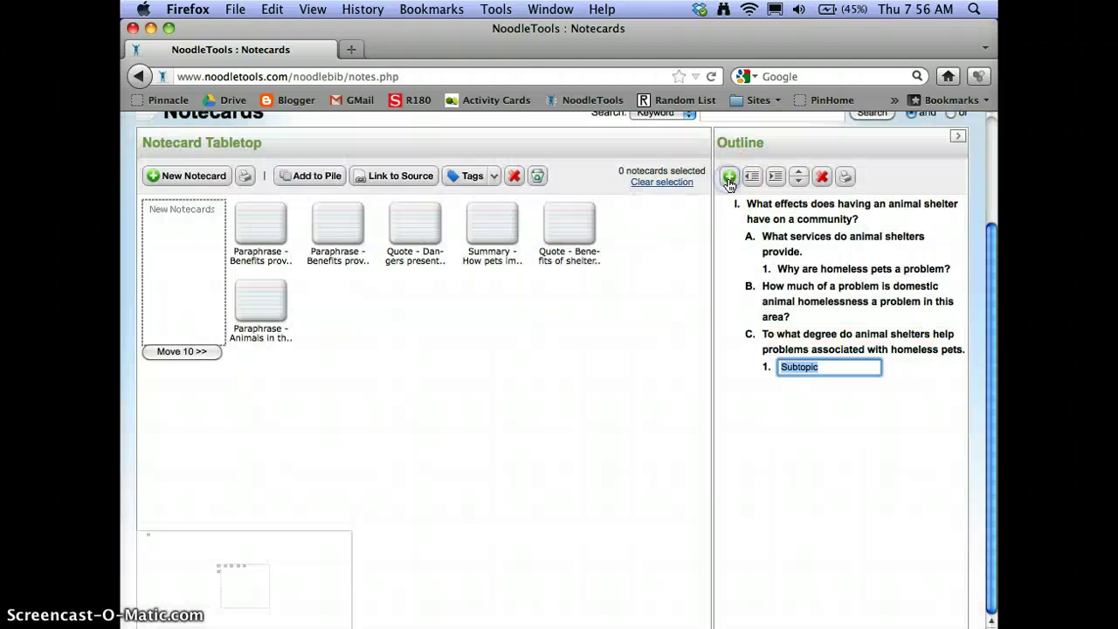
click(751, 176)
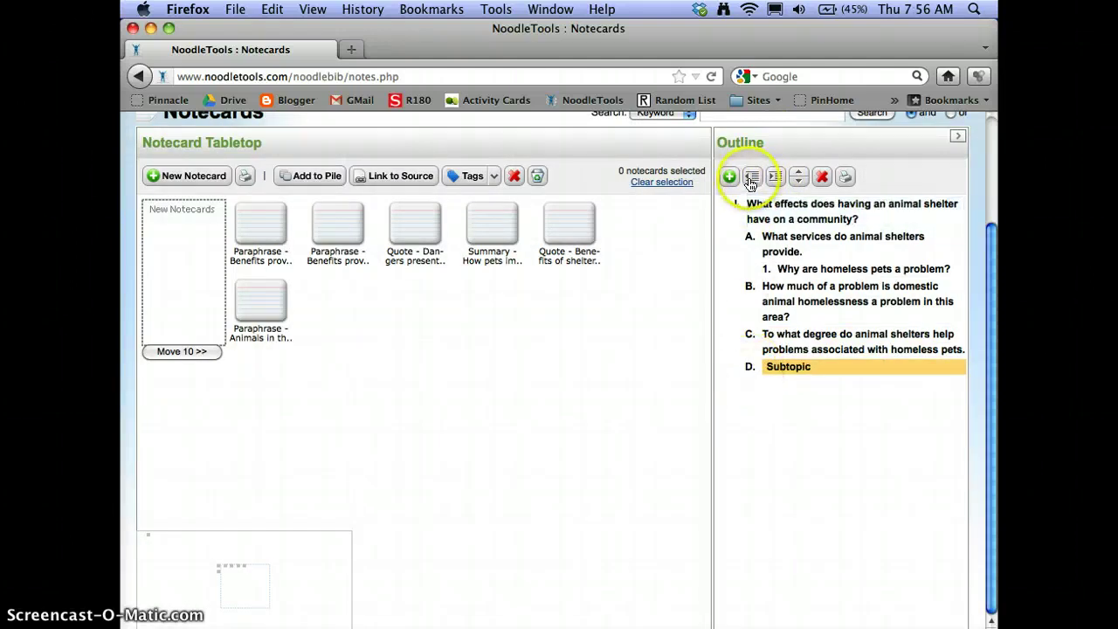
Select the question about the benefits of having pets on the research questions slide.
mouse_move(568, 616)
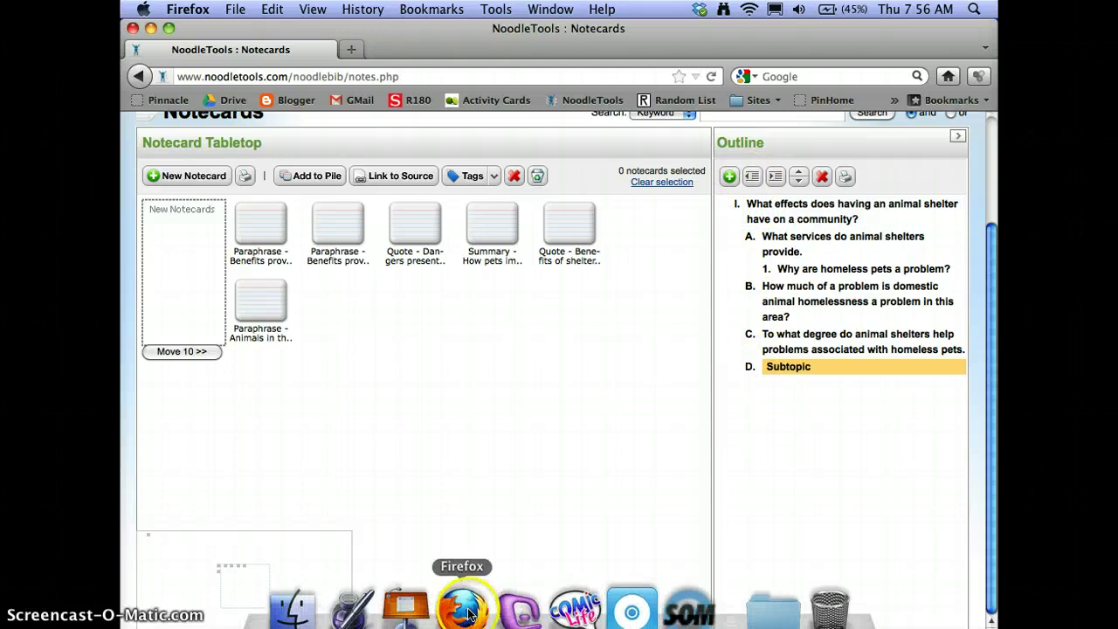
click(405, 608)
triple_click(471, 529)
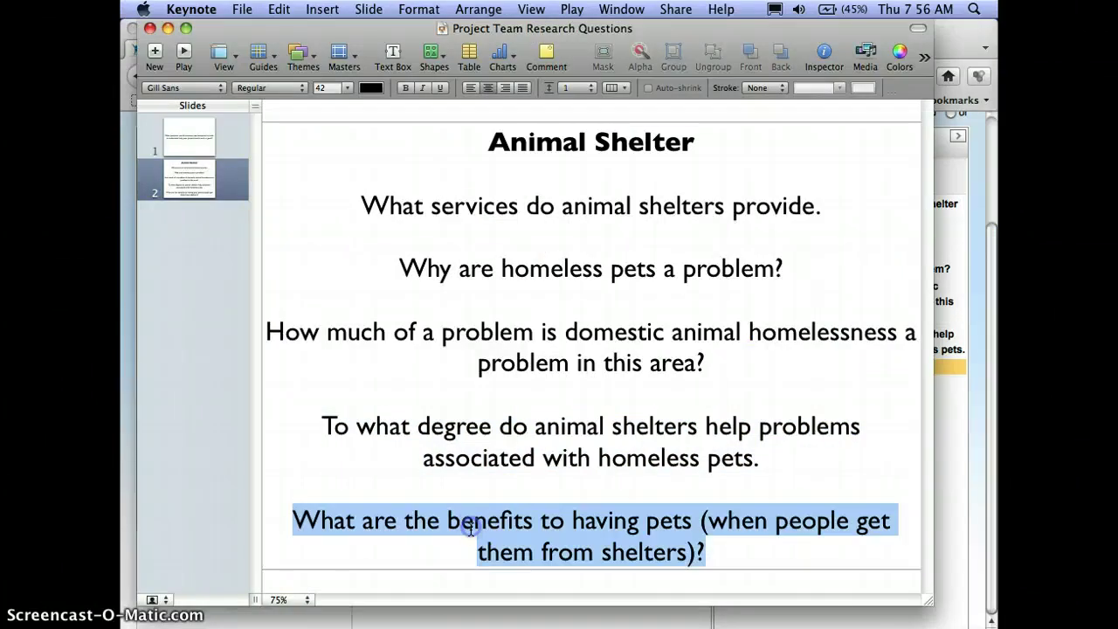
Replace placeholder D with 'What are the benefits to having pets (when people get them from shelters)?'.
click(992, 431)
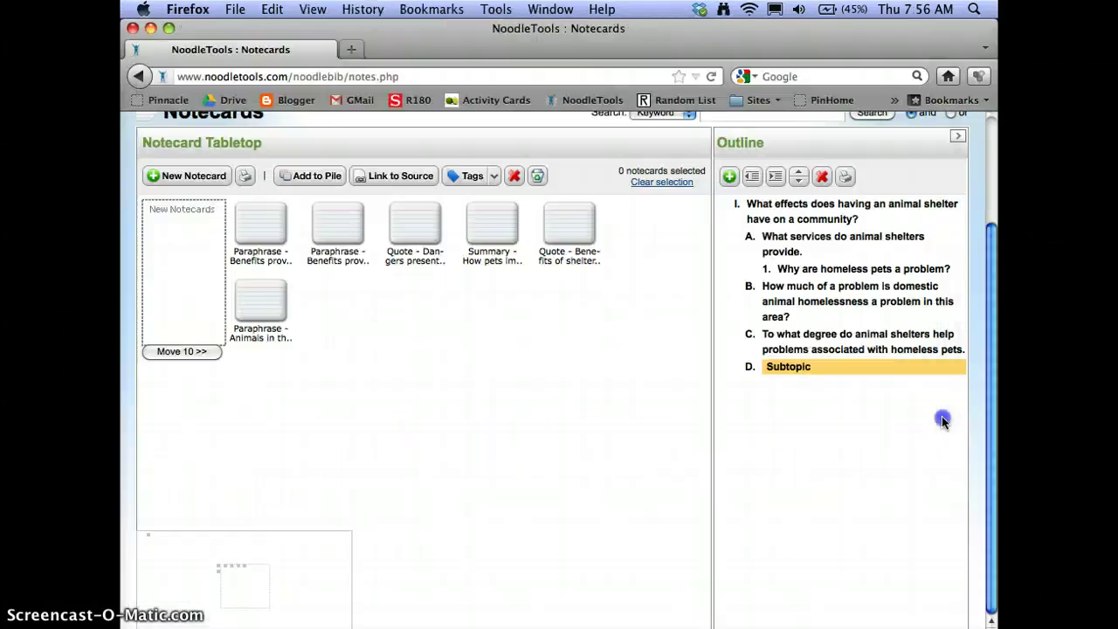
click(795, 368)
key(super+v)
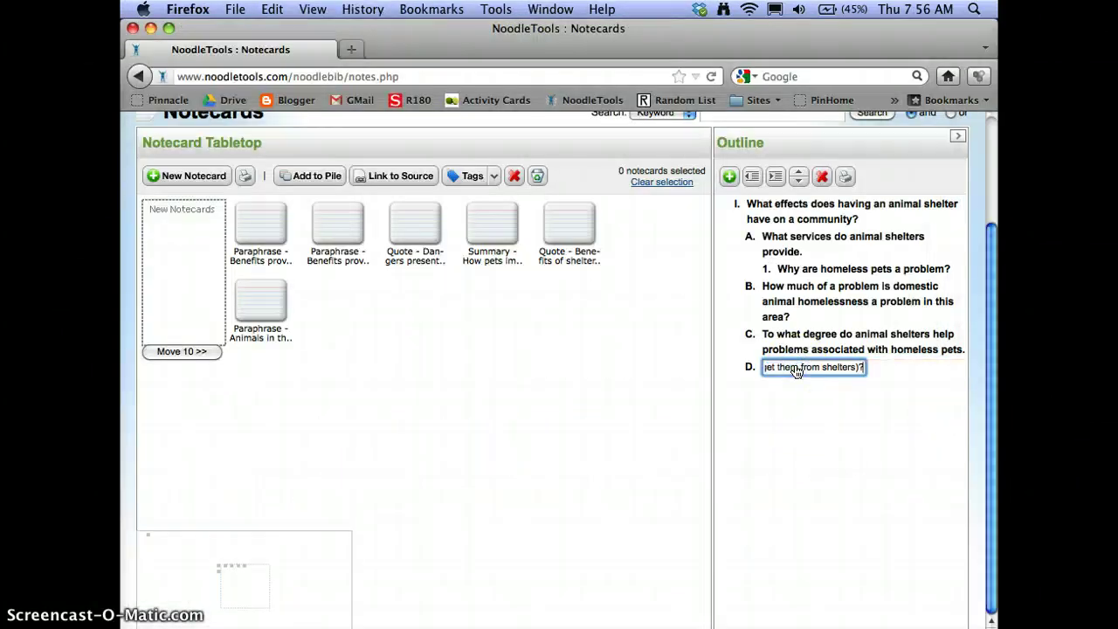
click(786, 429)
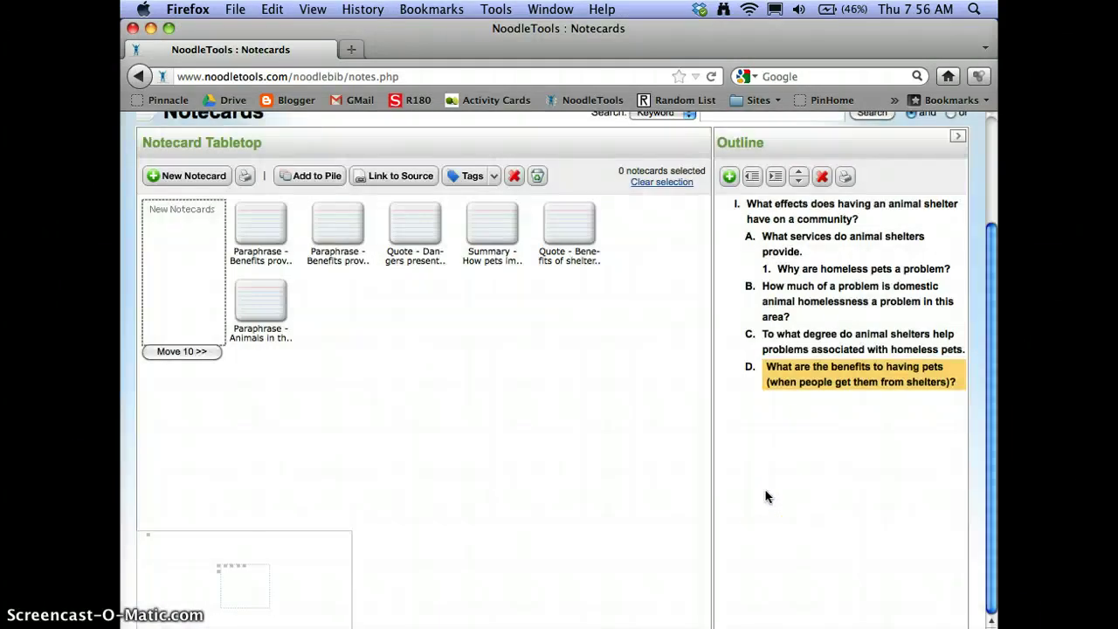
drag(580, 400, 437, 317)
File the 'Paraphrase - Benefits provided by shelters (medical)' notecard under outline item A.
click(545, 349)
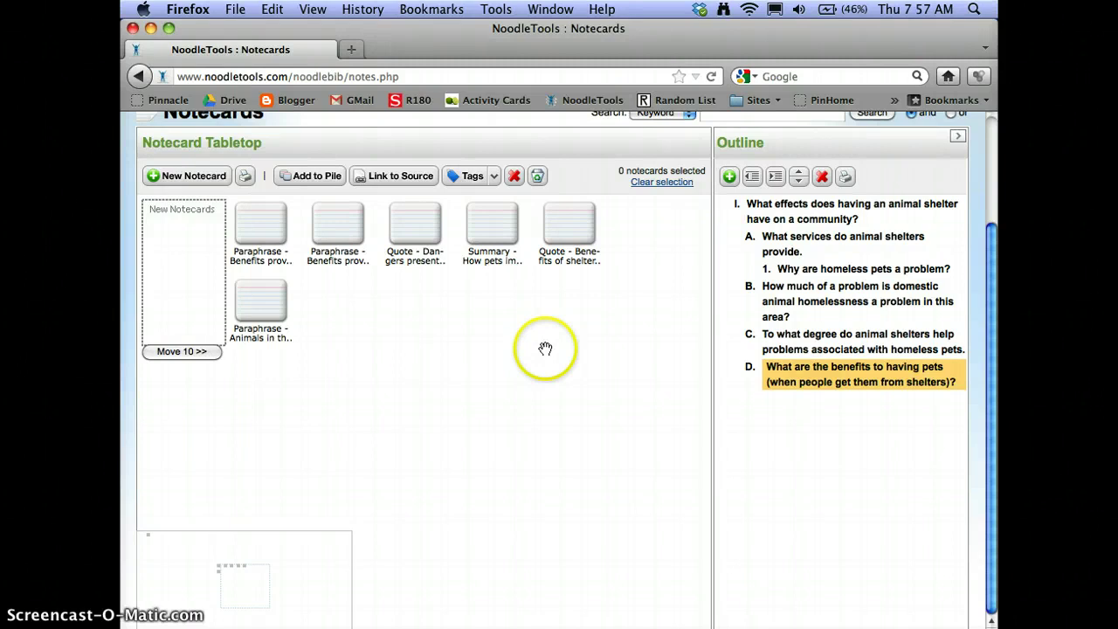
click(326, 222)
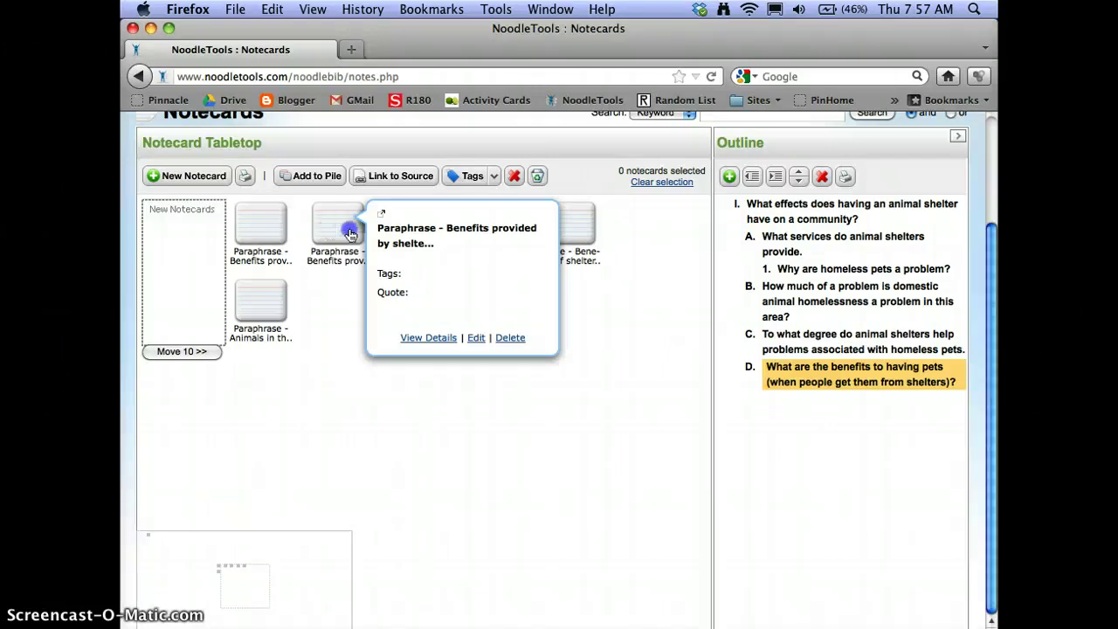
drag(327, 231, 793, 247)
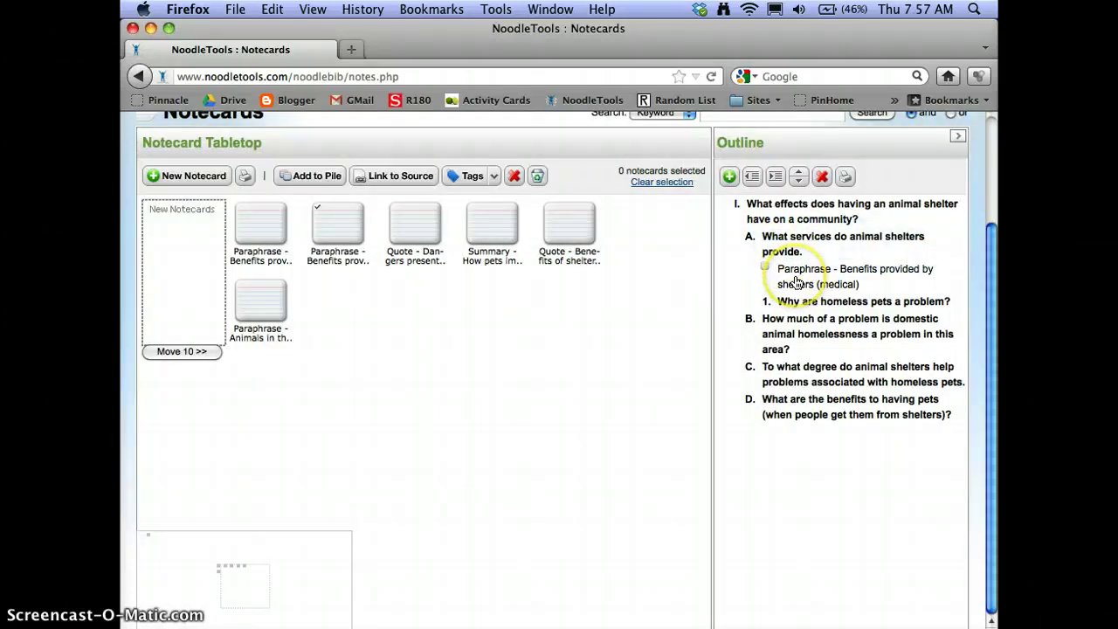
click(322, 223)
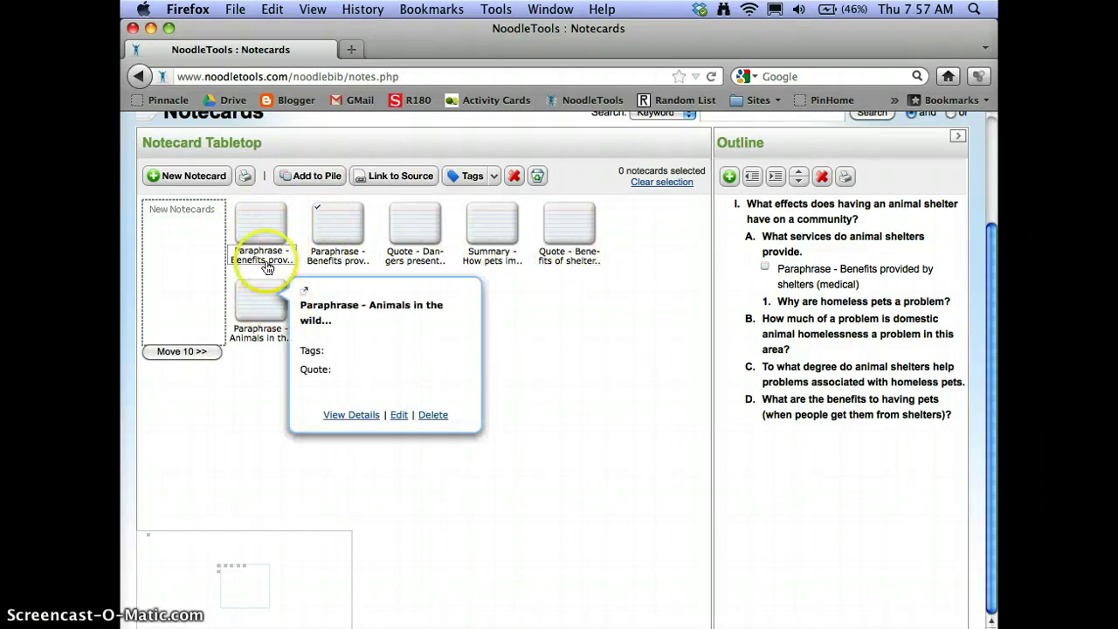
Check the behavioral shelter-benefits paraphrase card's title and file it under item A after the medical card.
click(265, 226)
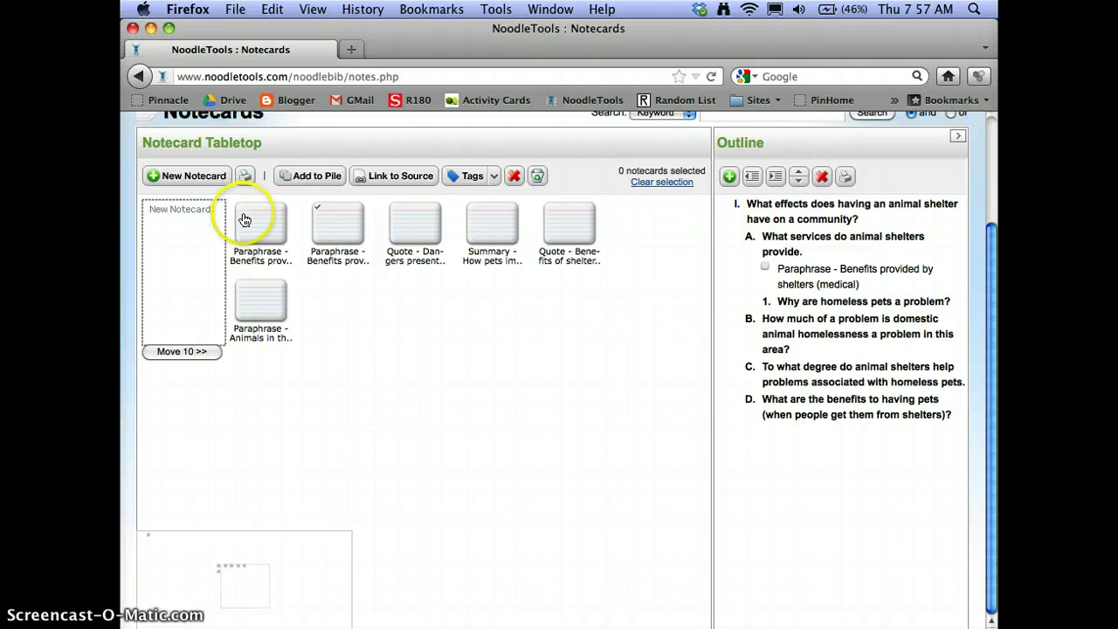
click(245, 227)
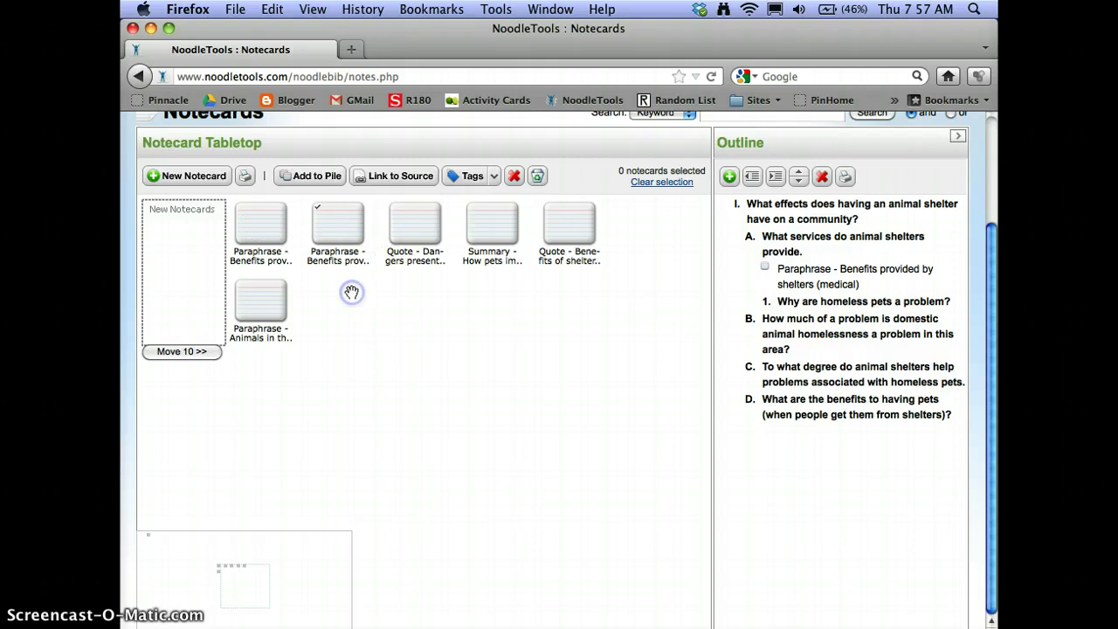
click(415, 236)
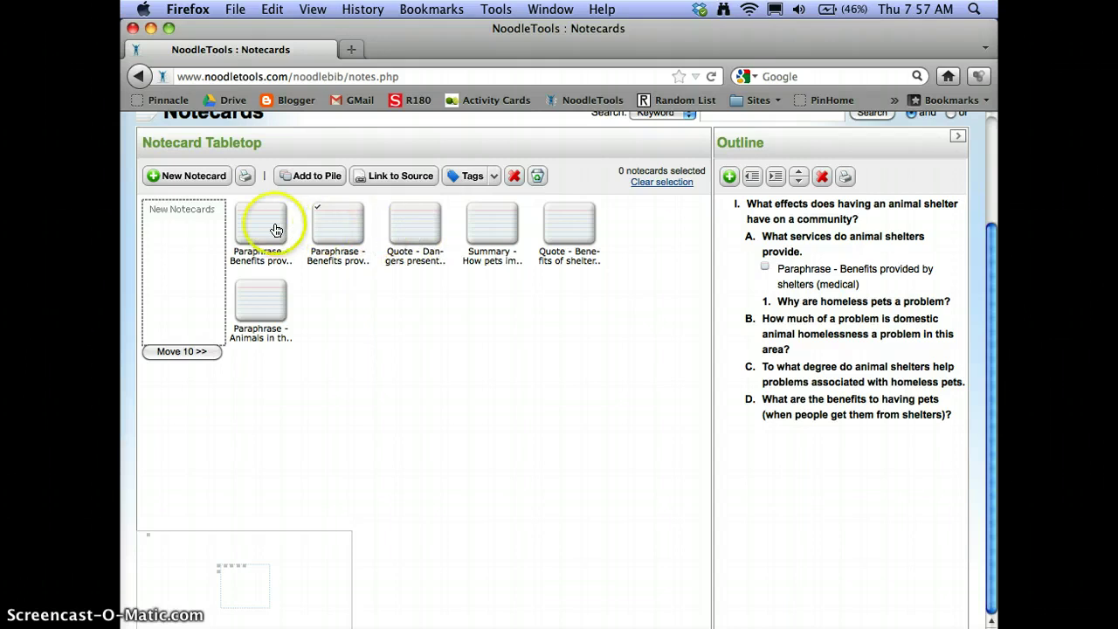
mouse_move(275, 225)
mouse_down()
mouse_move(332, 282)
mouse_move(280, 228)
mouse_up()
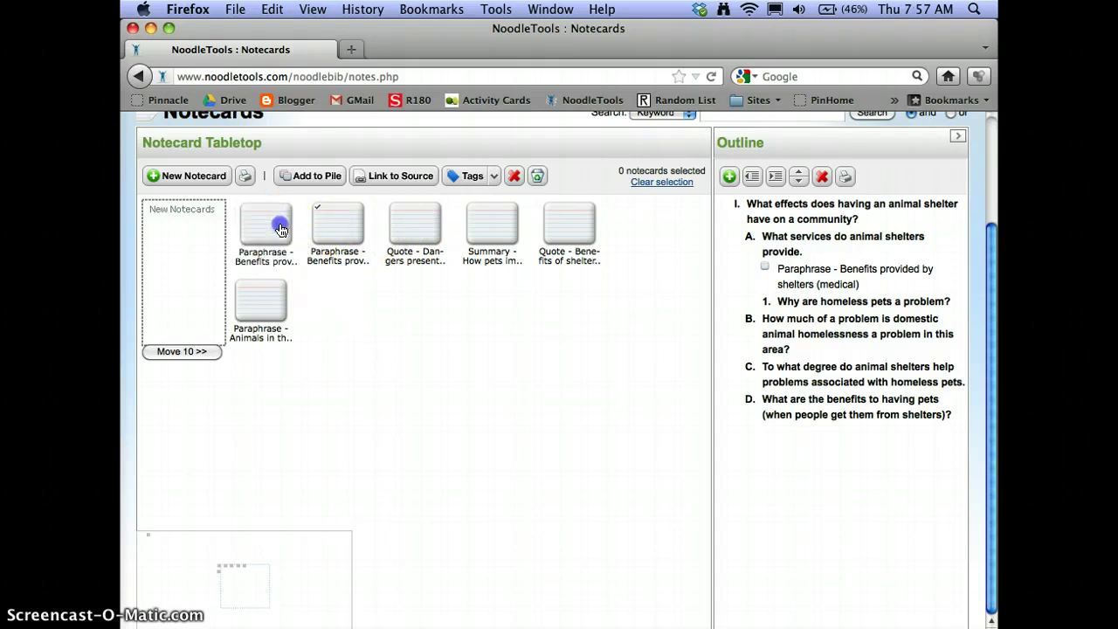
double_click(280, 229)
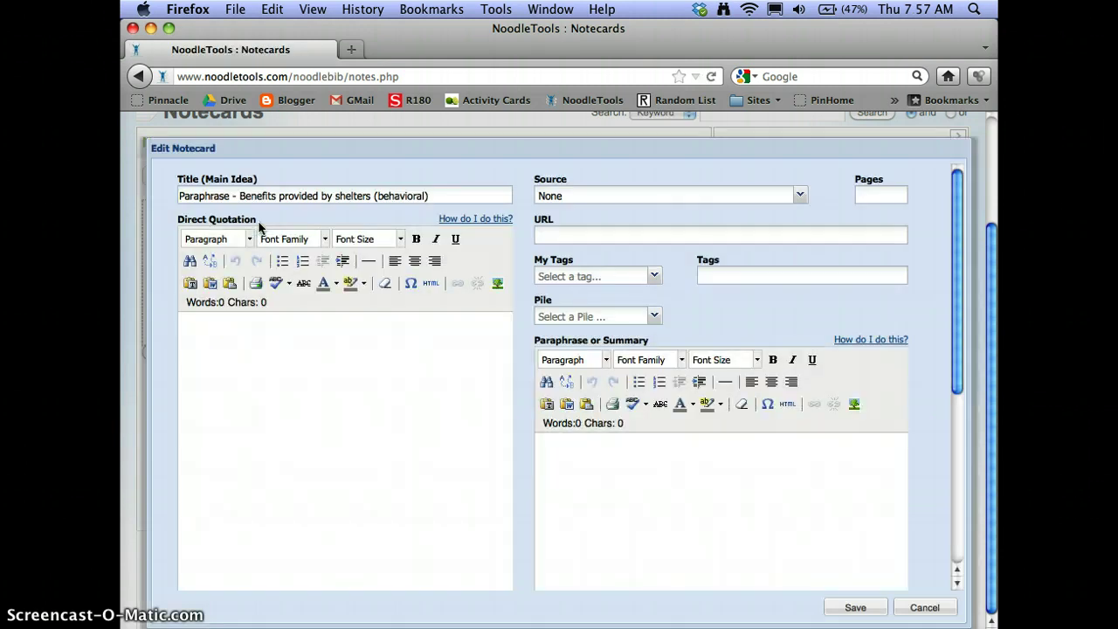
click(915, 608)
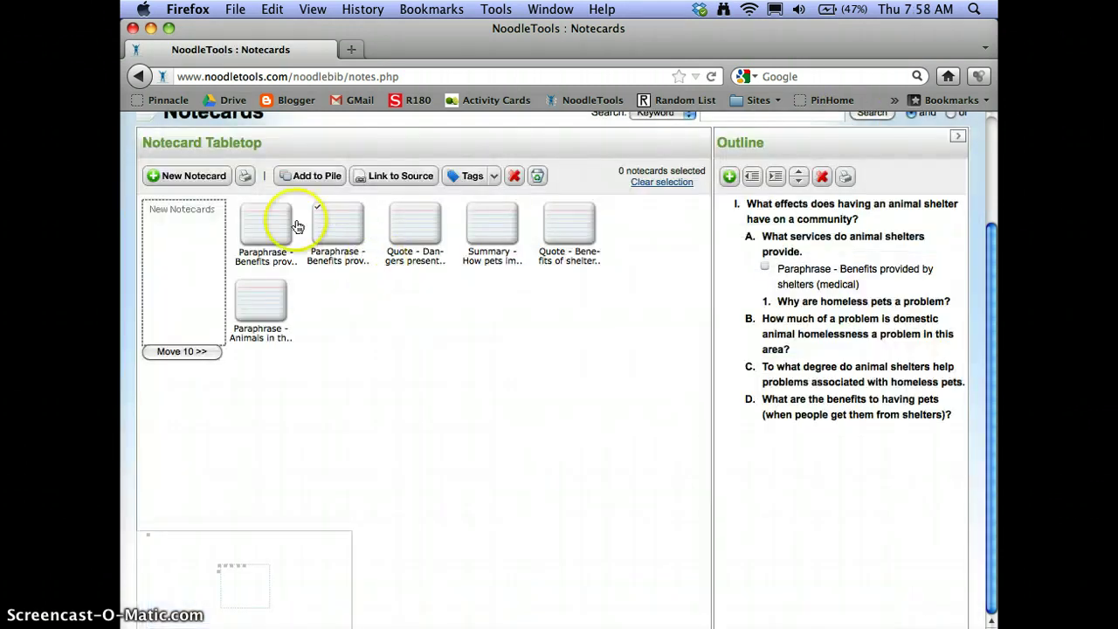
click(278, 225)
drag(277, 225, 787, 245)
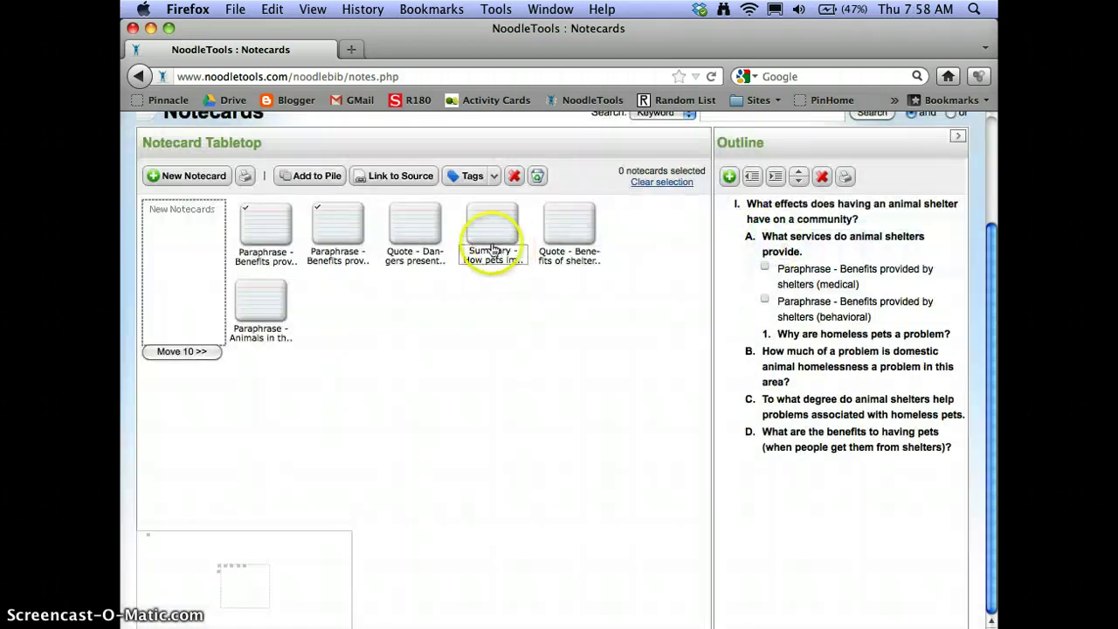
File the 'Quote - Dangers' feral-pets notecard under sub-question 1.
click(414, 233)
click(414, 233)
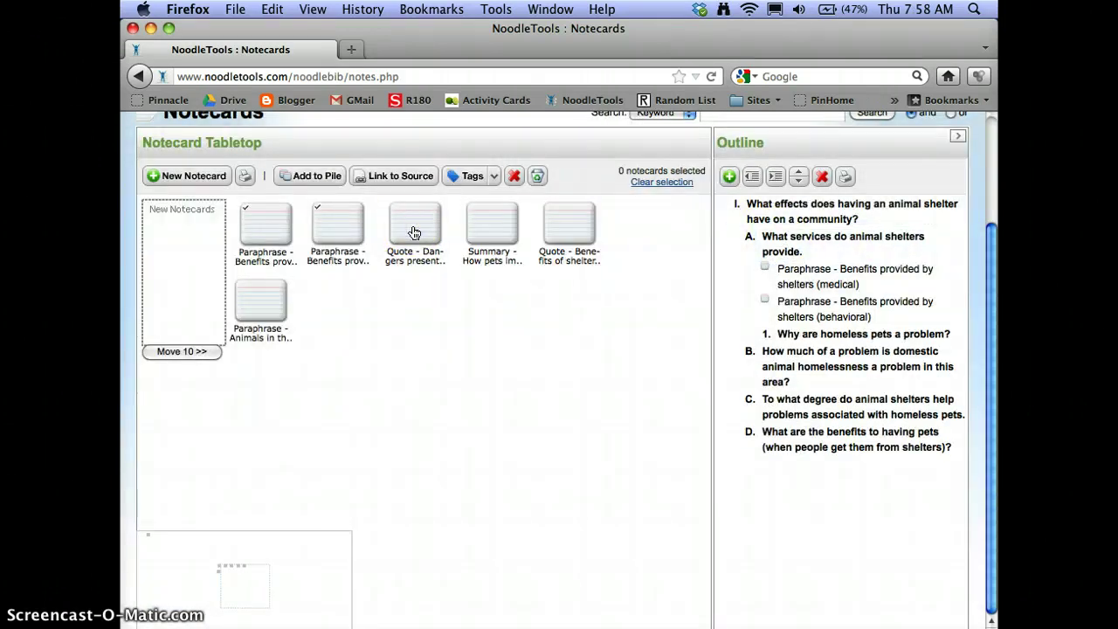
click(401, 235)
drag(401, 235, 810, 336)
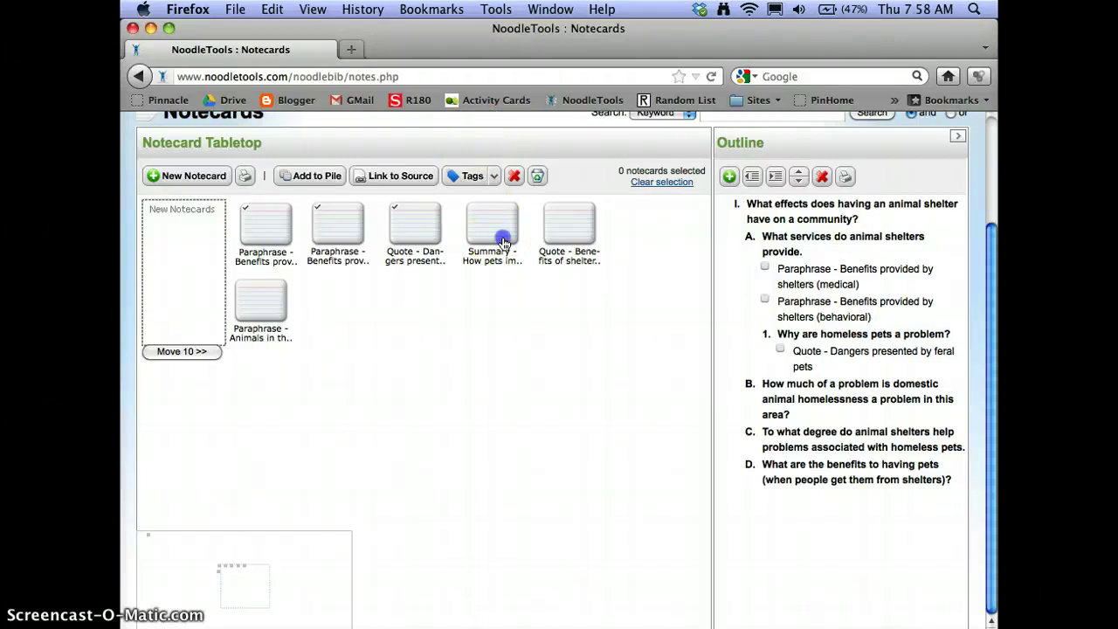
File the pets Summary card under item D and the shelter-benefits quote under item A.
mouse_move(493, 231)
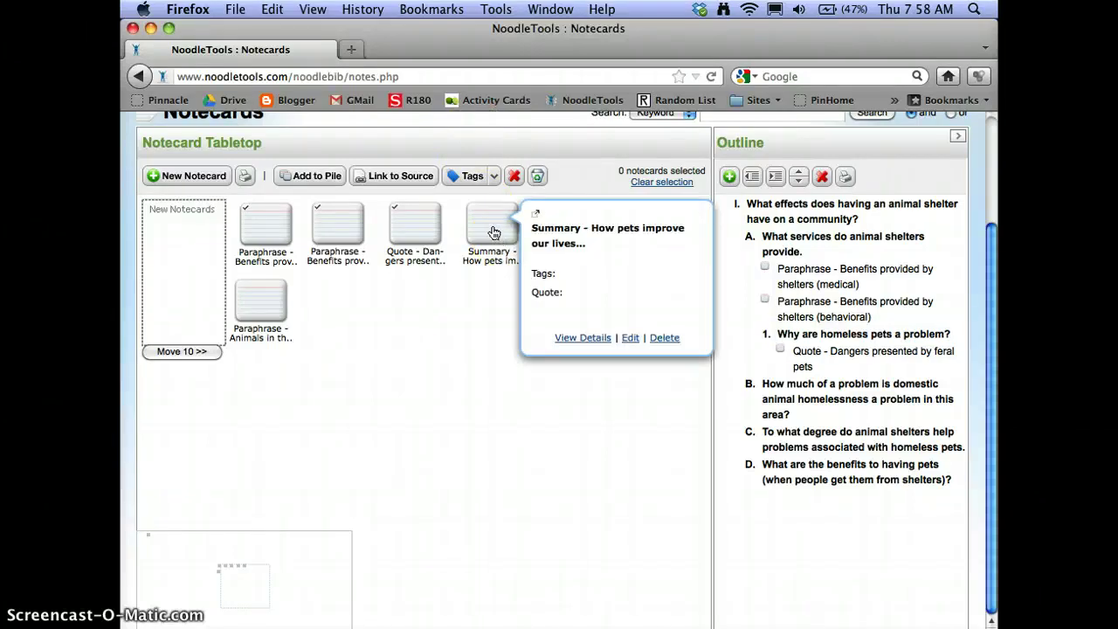
drag(494, 232, 897, 472)
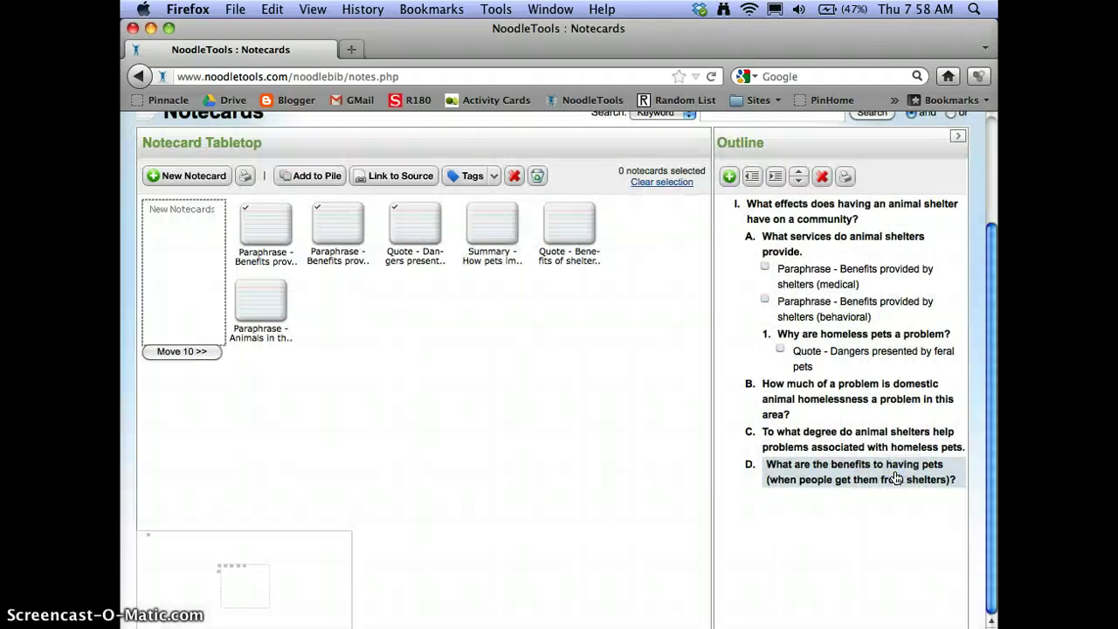
drag(550, 211, 564, 241)
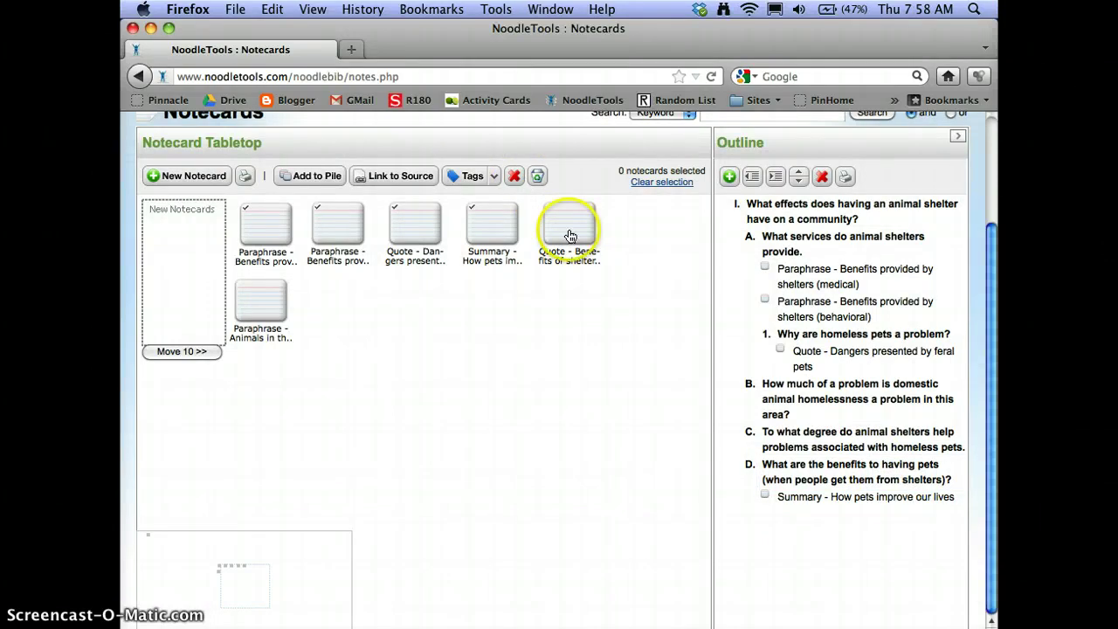
drag(570, 236, 791, 251)
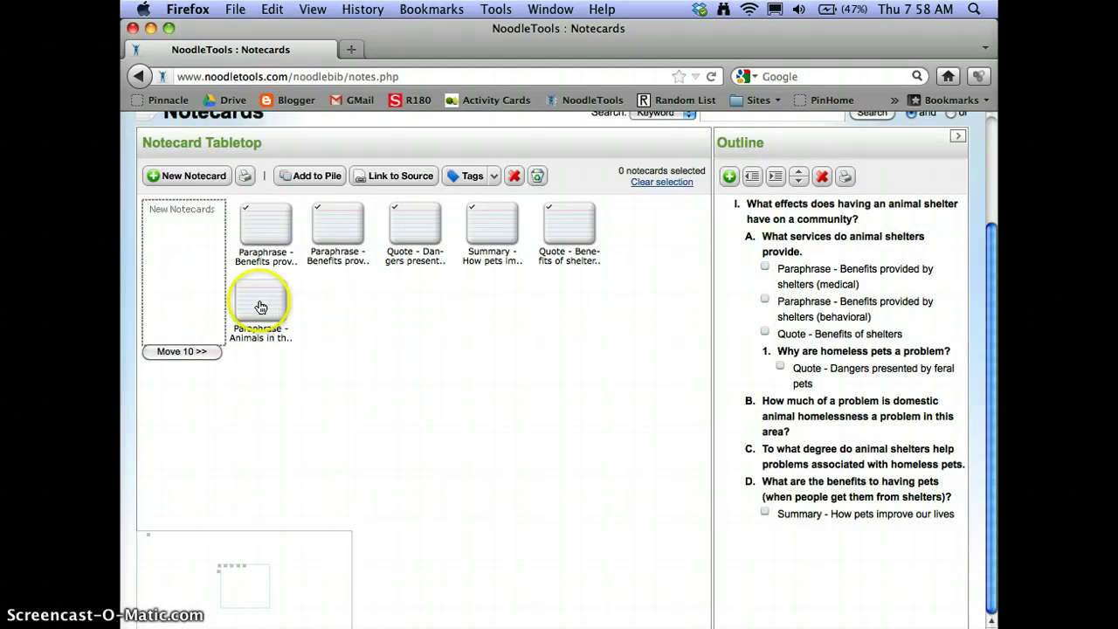
Check the 'Paraphrase - Animals in the wild' card and file it under item B.
click(261, 307)
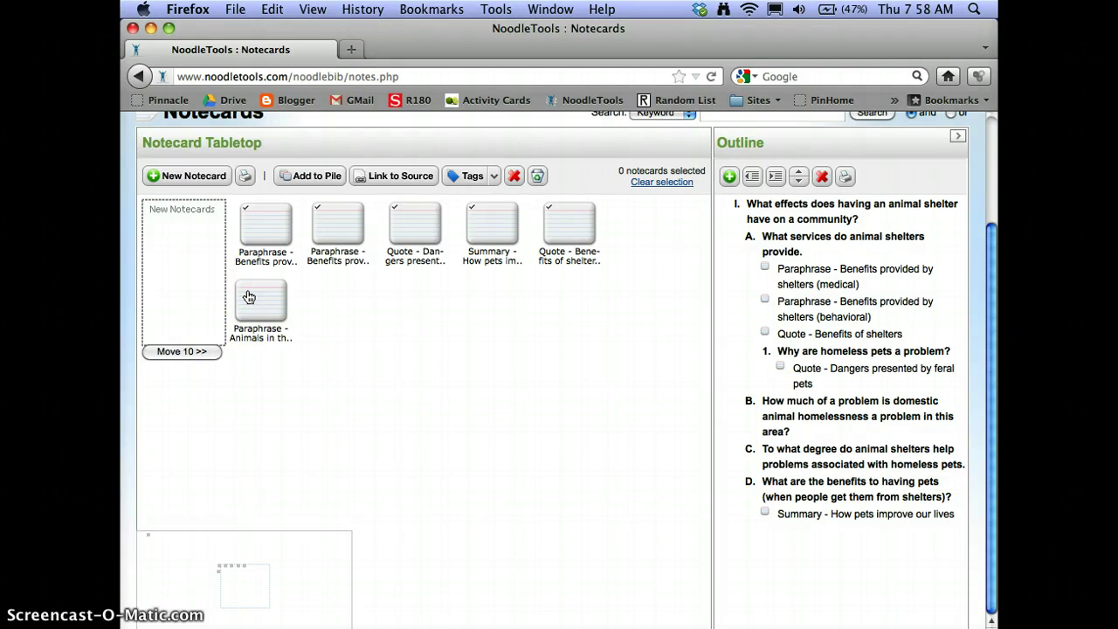
mouse_move(249, 297)
mouse_down()
mouse_move(293, 316)
mouse_move(255, 297)
mouse_up()
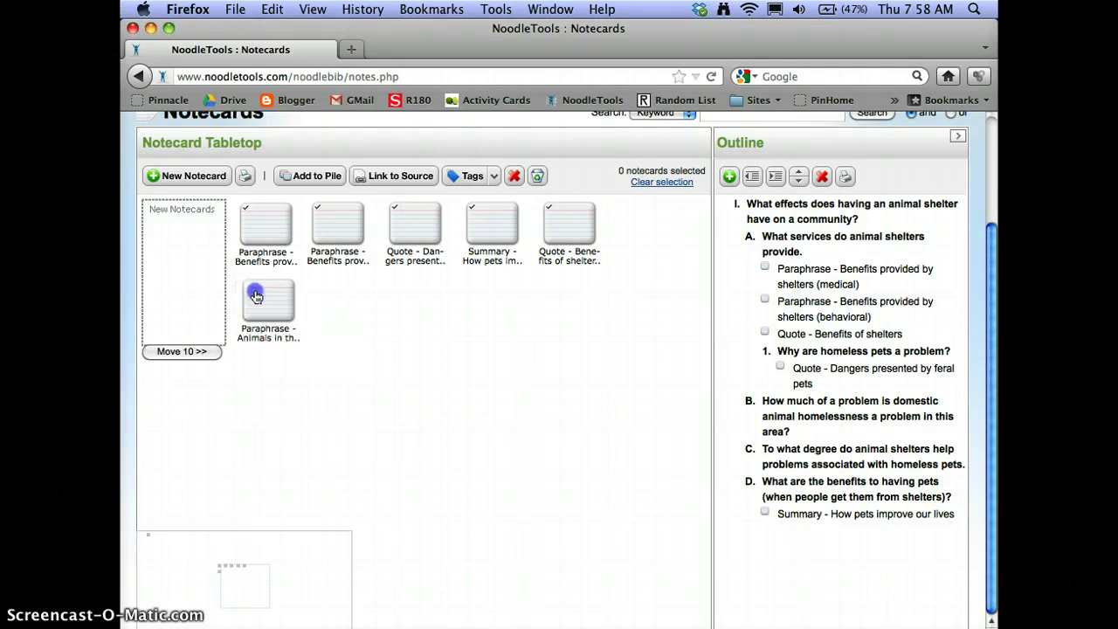
double_click(255, 297)
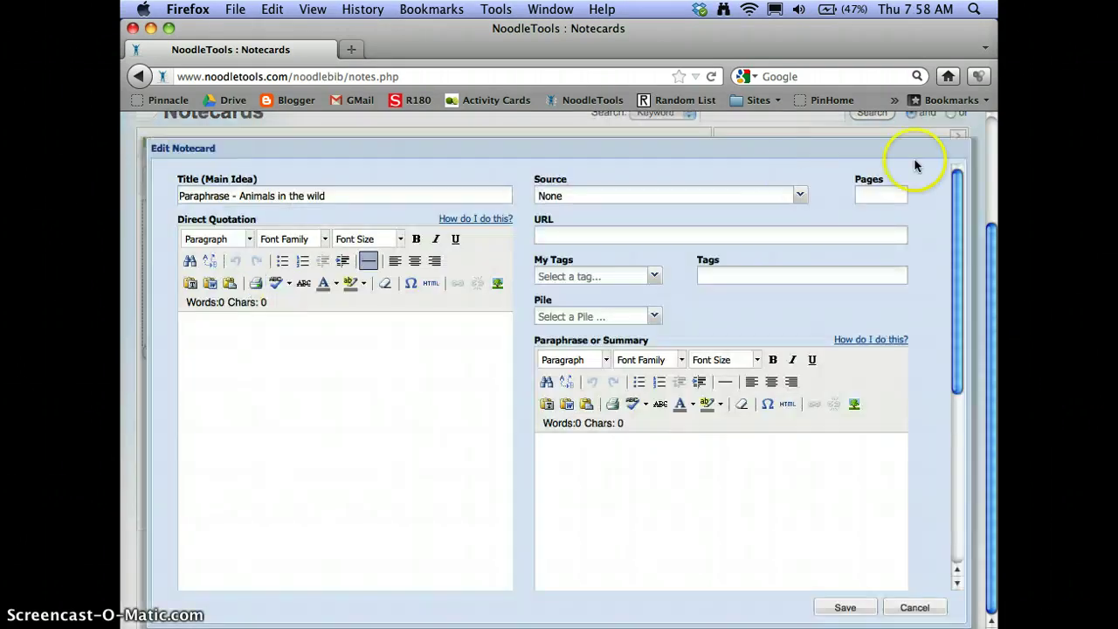
click(915, 607)
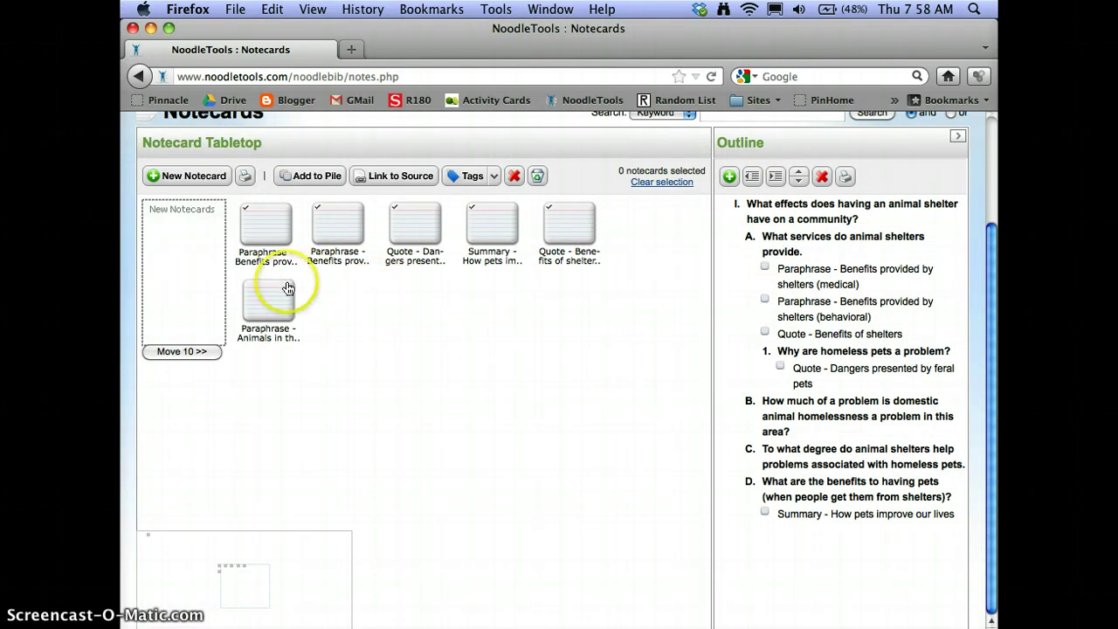
click(268, 304)
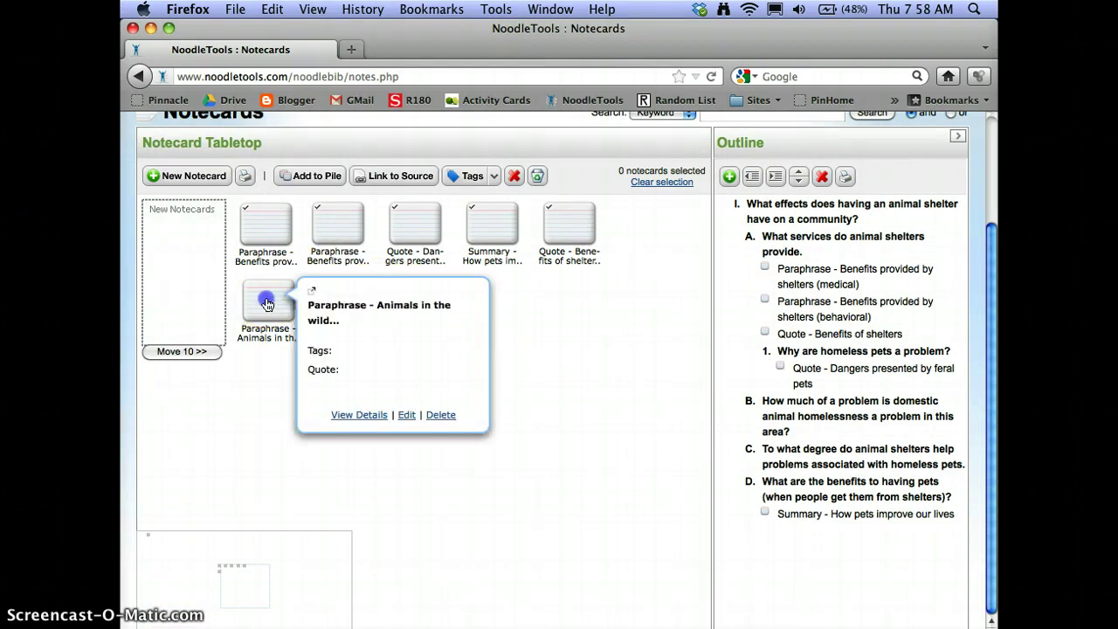
drag(267, 304, 807, 424)
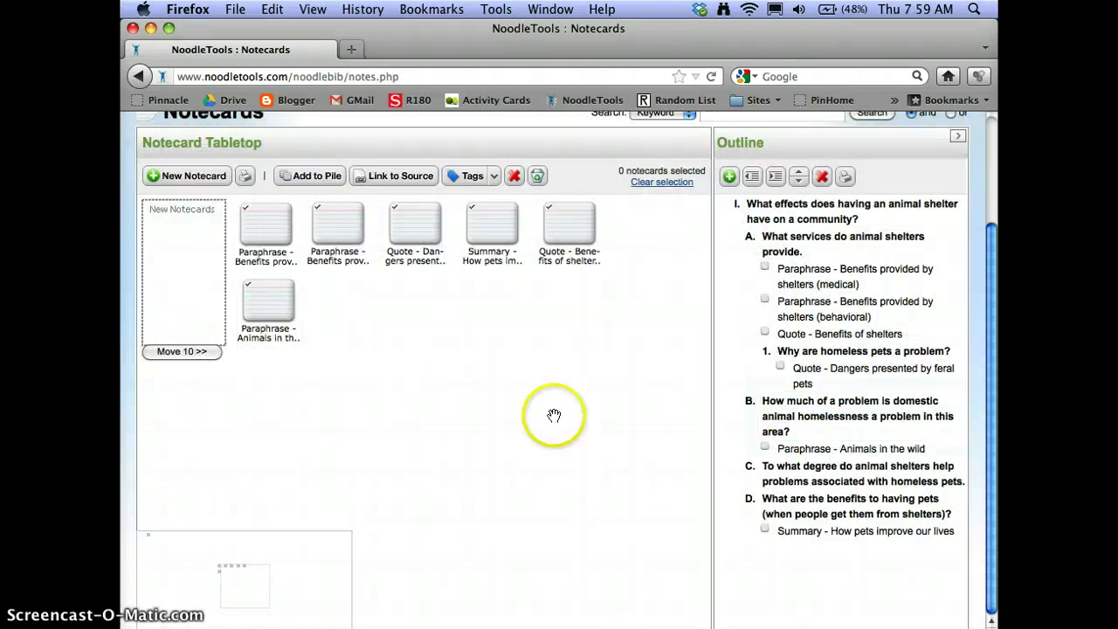
click(514, 417)
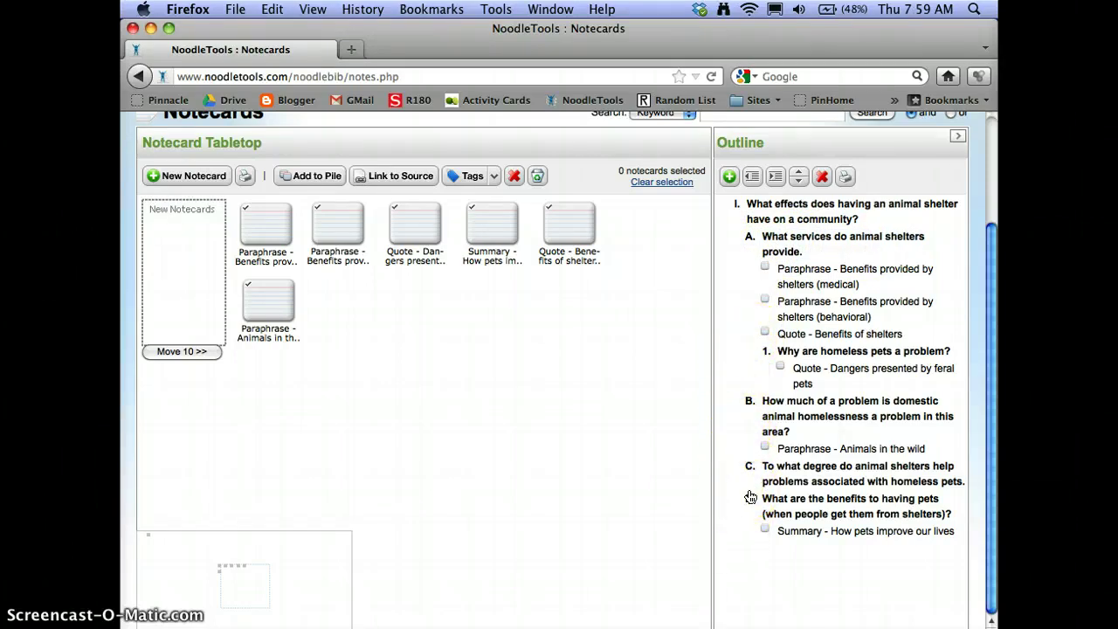
click(750, 463)
drag(757, 424, 804, 503)
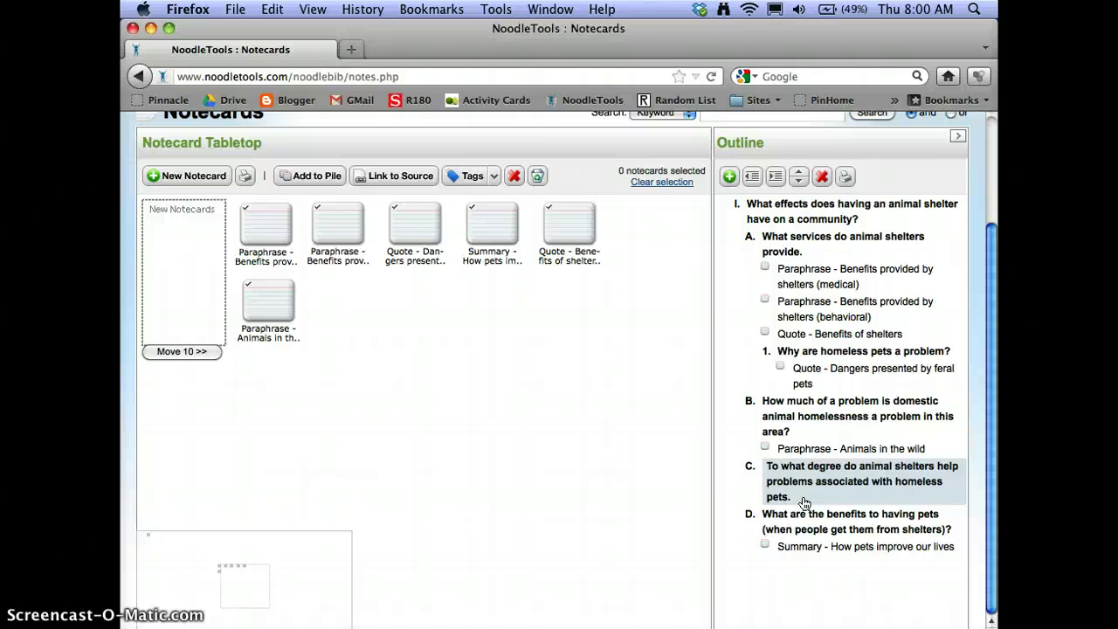
click(845, 177)
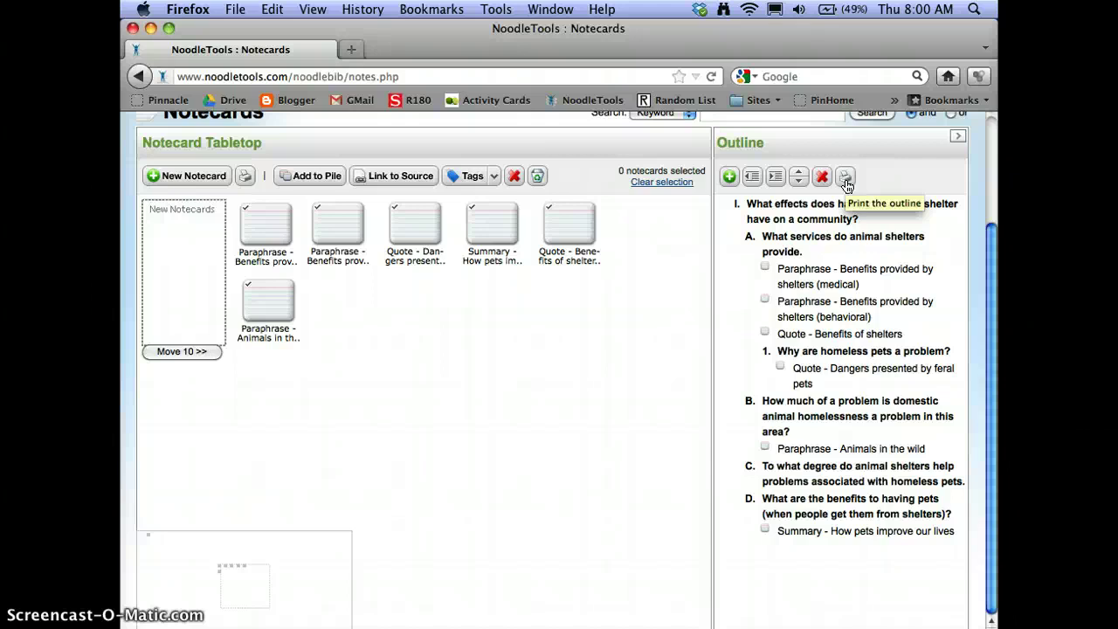
click(786, 249)
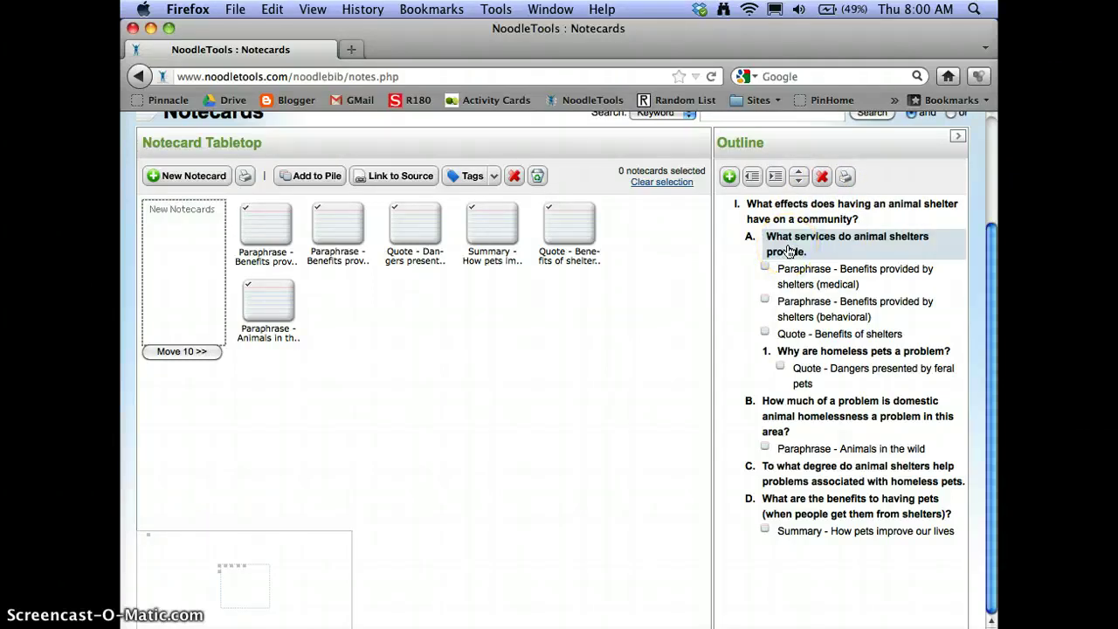
click(789, 251)
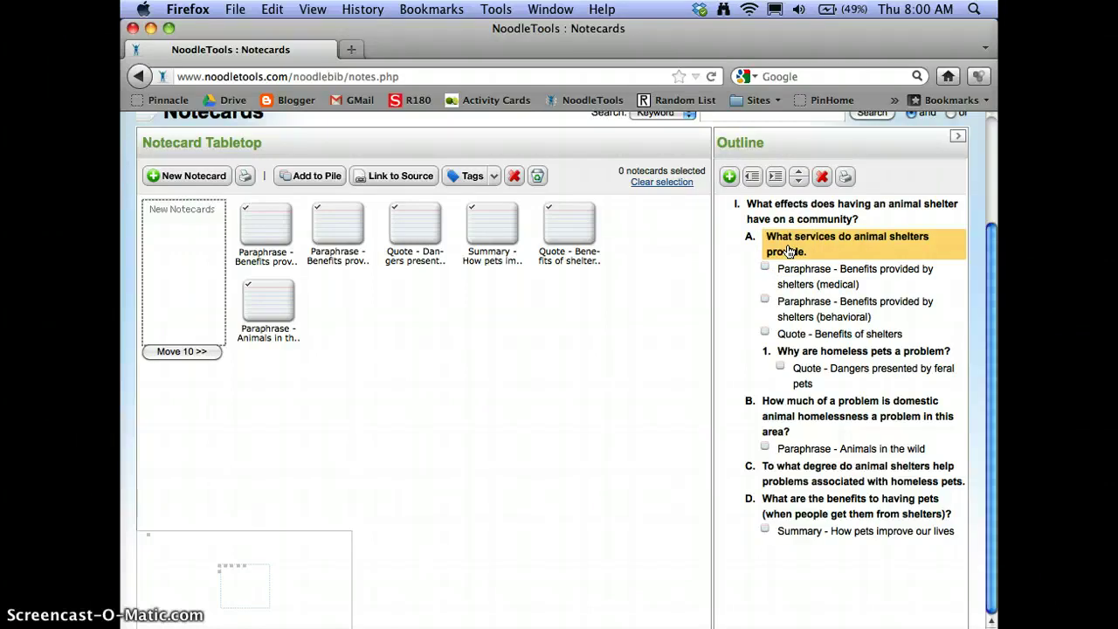
click(794, 252)
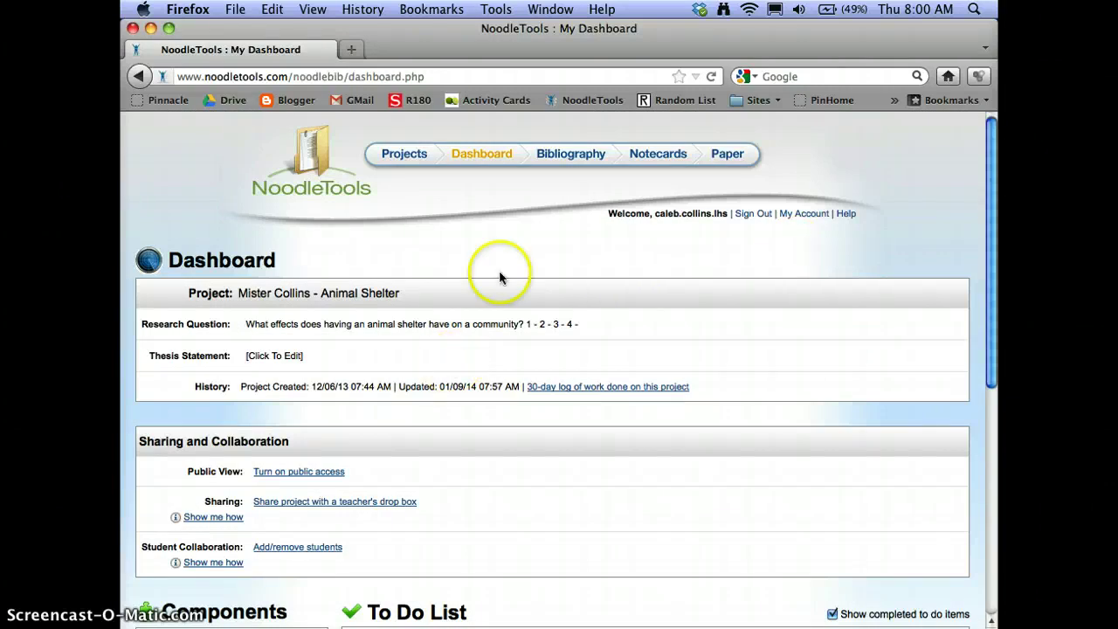
click(637, 157)
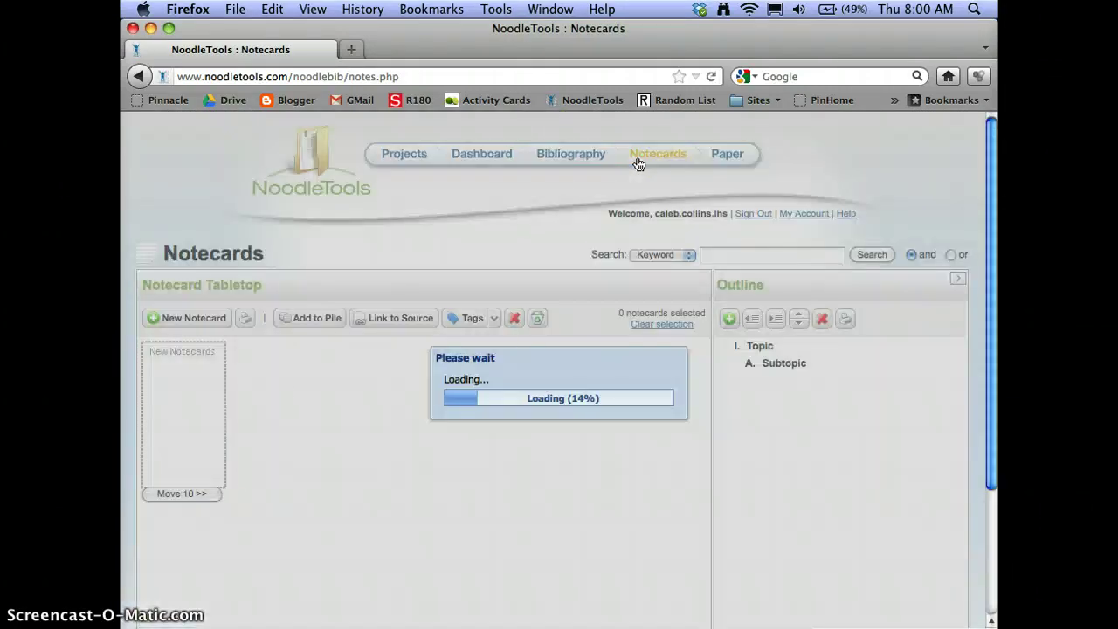
click(789, 396)
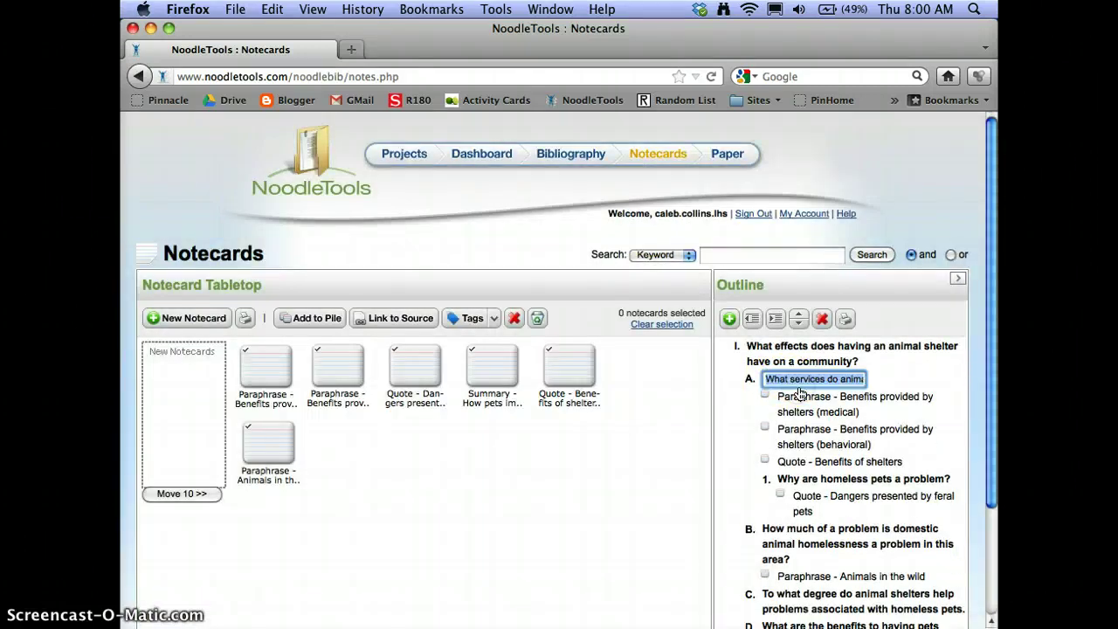
Delete sub-question A about shelter services, confirming removal of its point and filed cards.
click(765, 365)
click(855, 350)
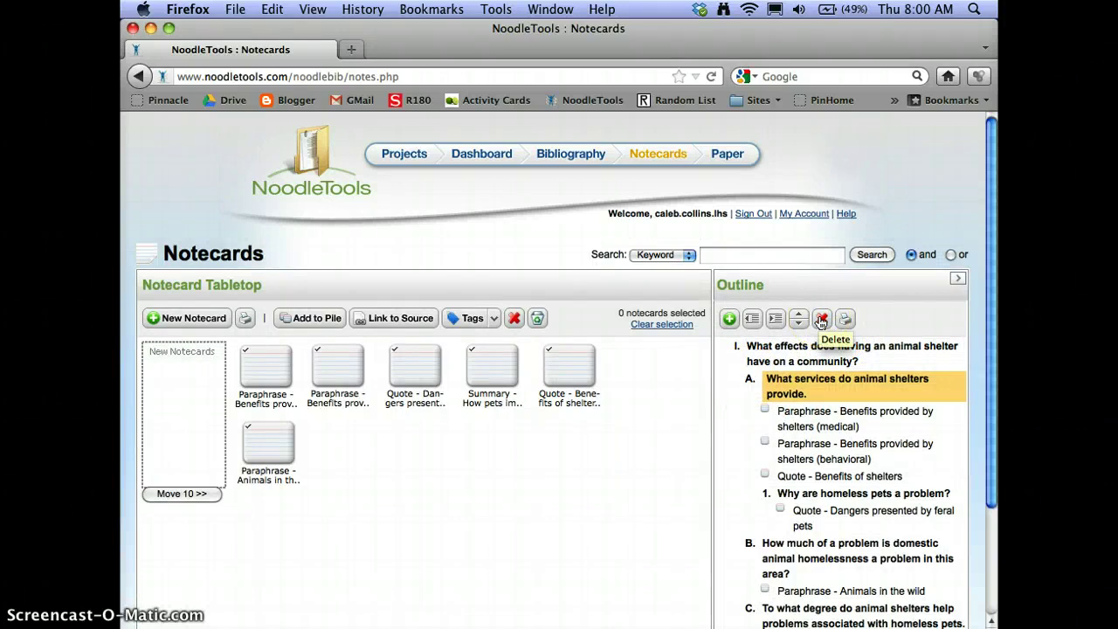
click(822, 320)
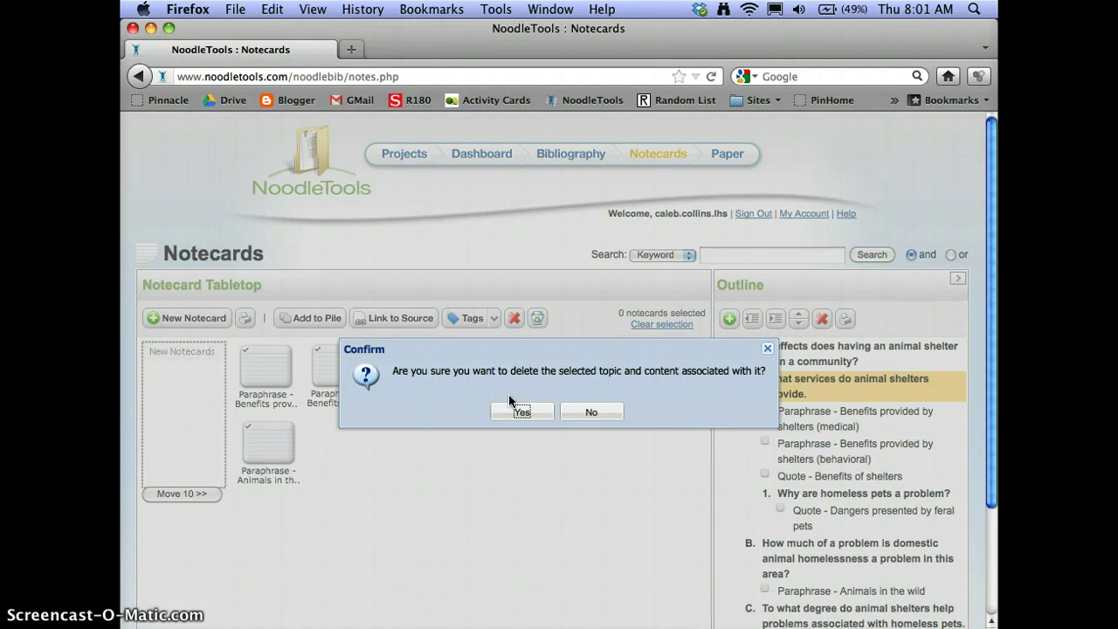
click(516, 408)
click(517, 410)
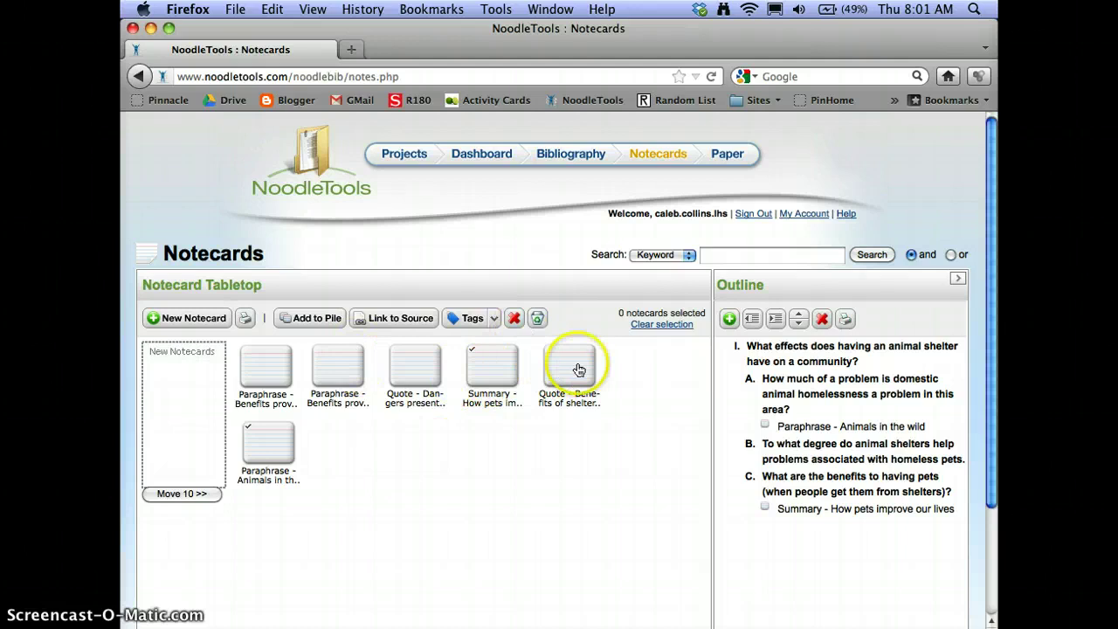
mouse_move(579, 370)
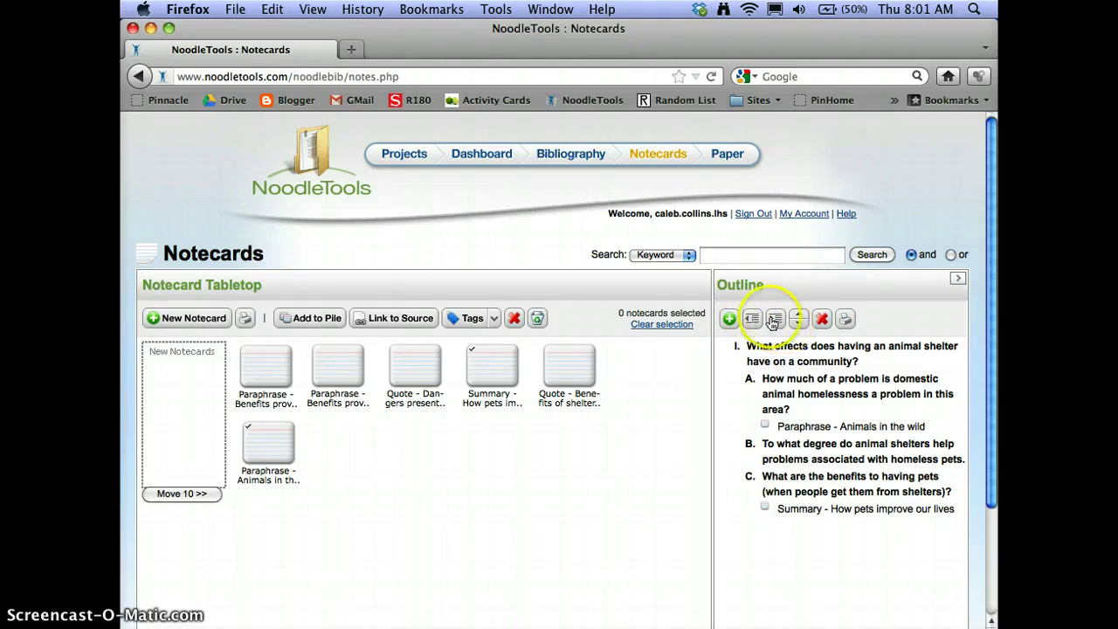
click(800, 389)
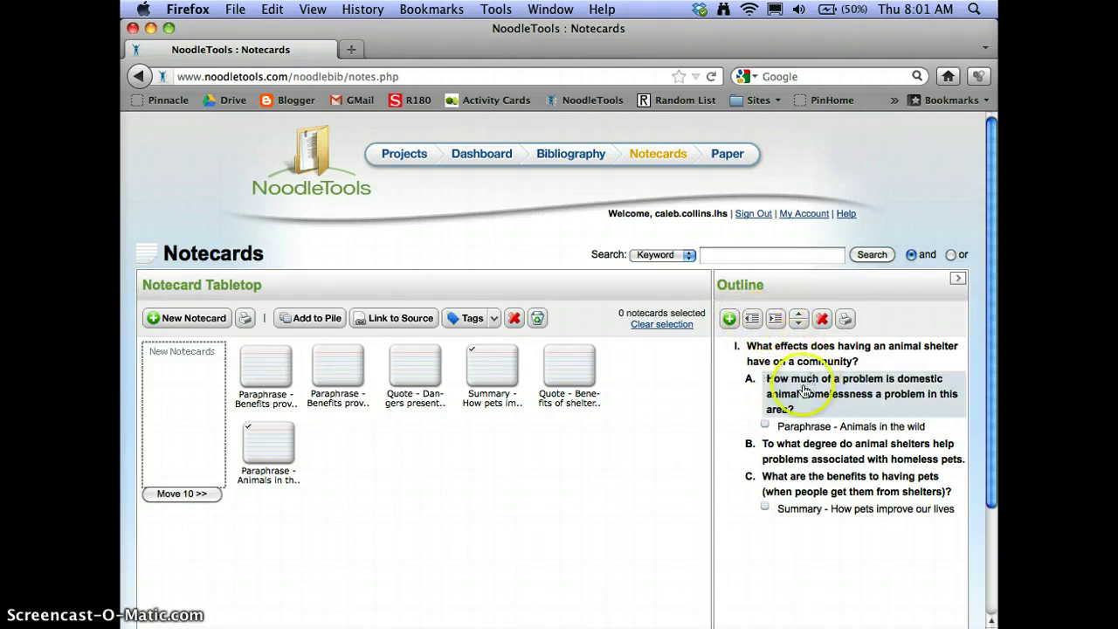
click(800, 325)
click(801, 326)
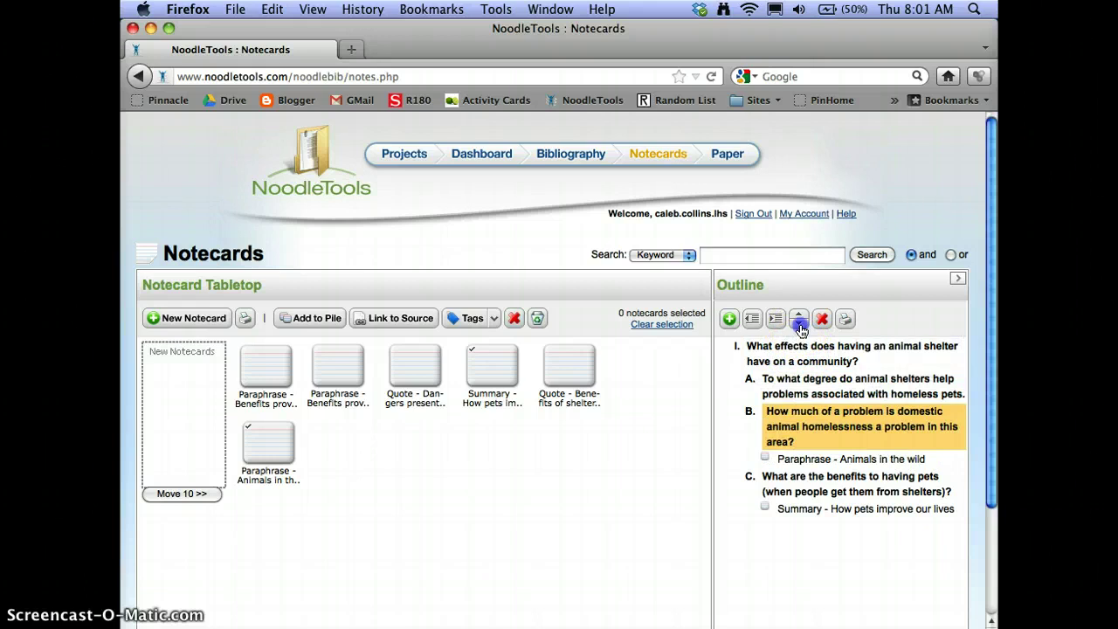
click(799, 316)
click(799, 316)
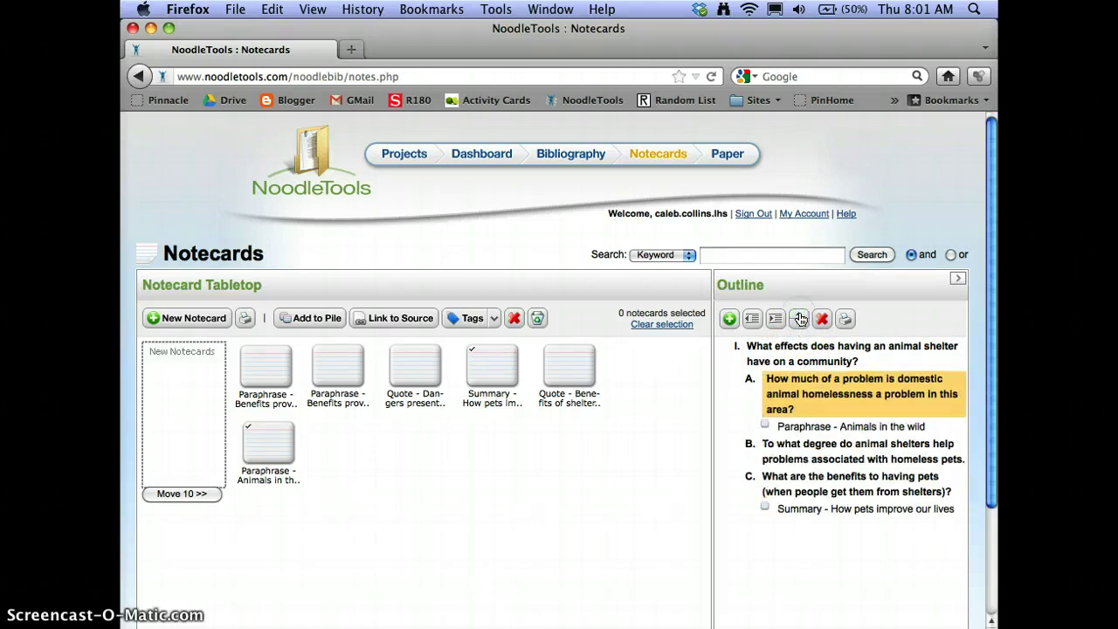